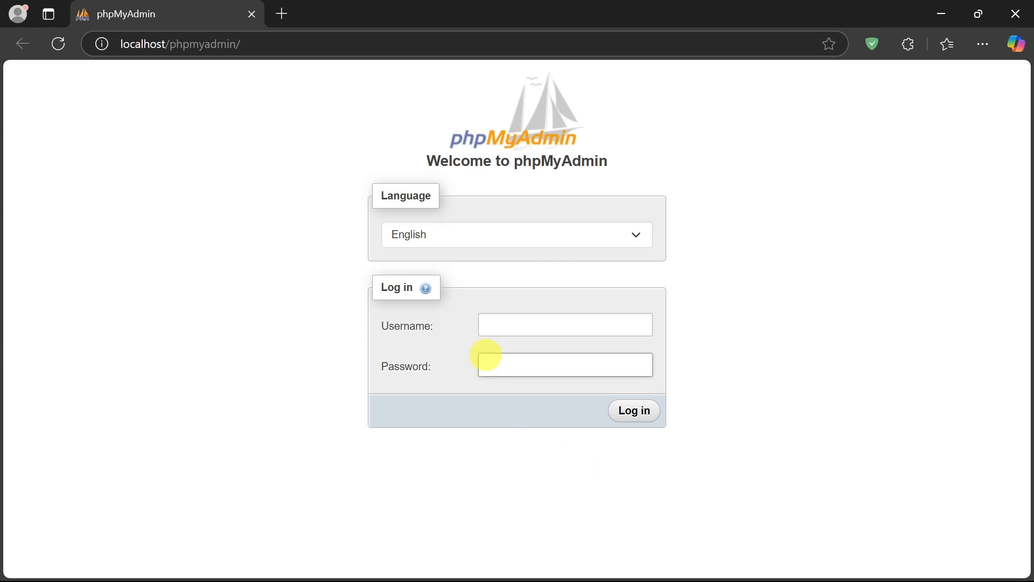
left_click_drag(426, 161, 625, 165)
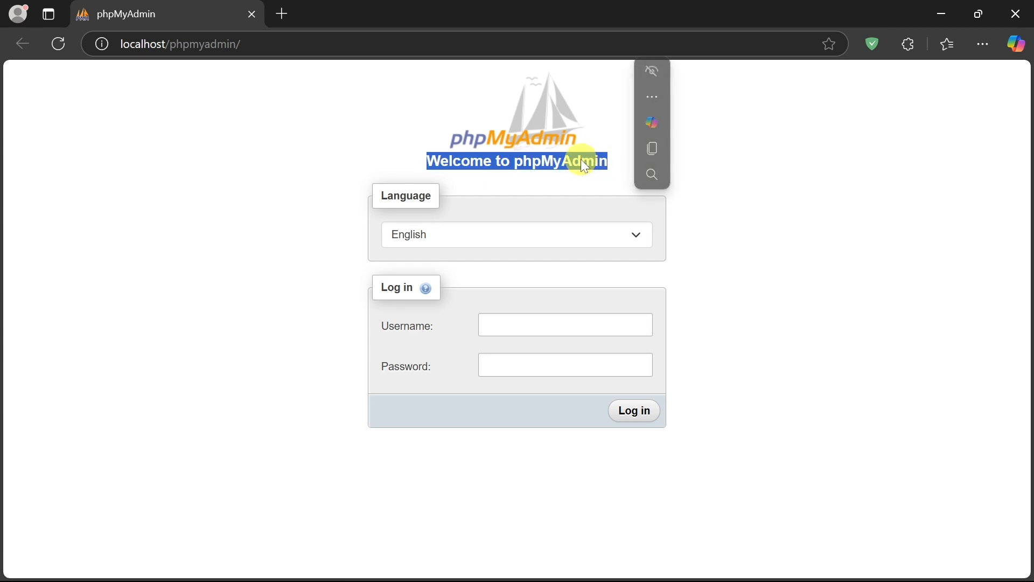
left_click(679, 243)
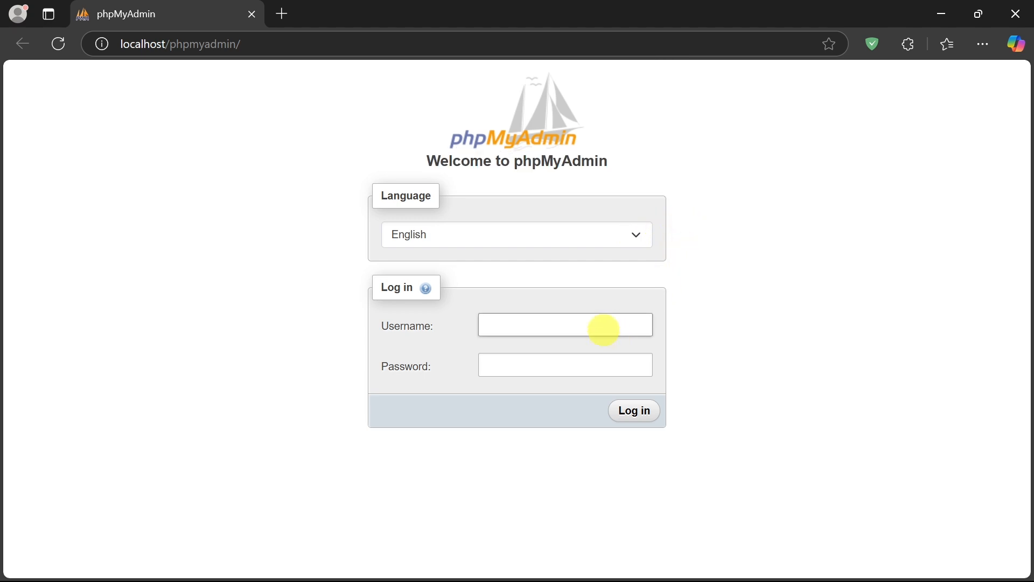
left_click(603, 327)
left_click(738, 309)
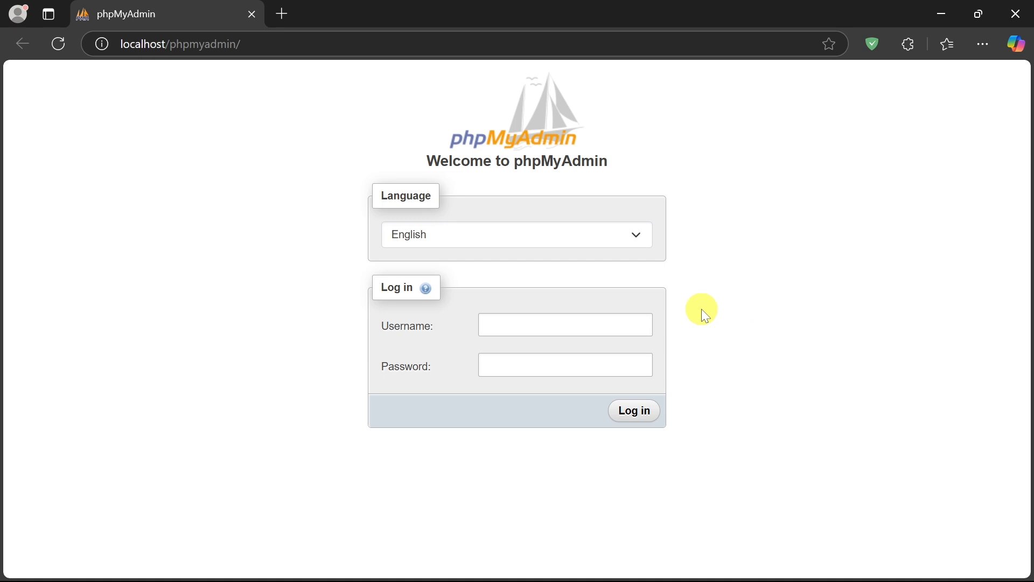
left_click(586, 322)
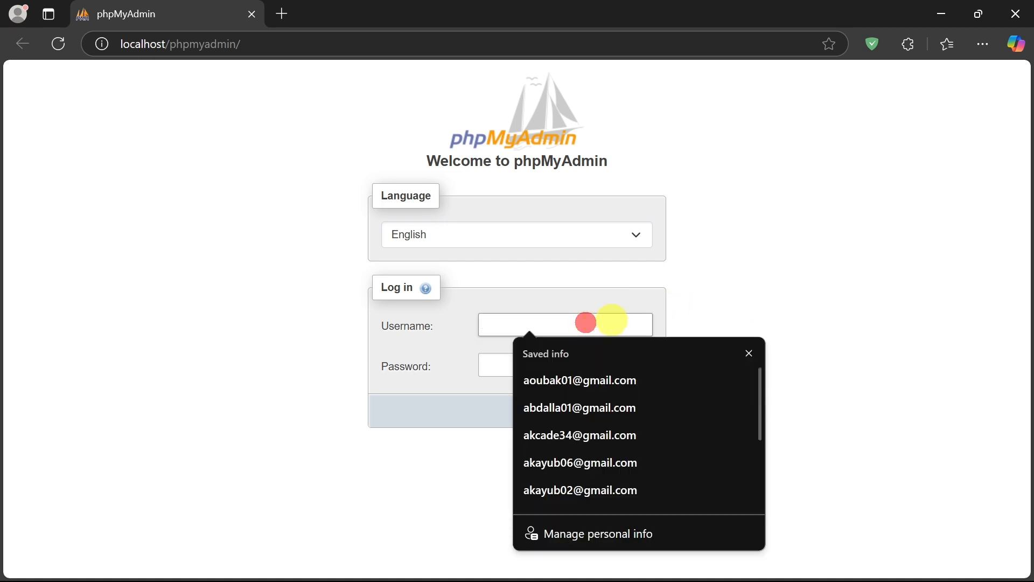
left_click(661, 300)
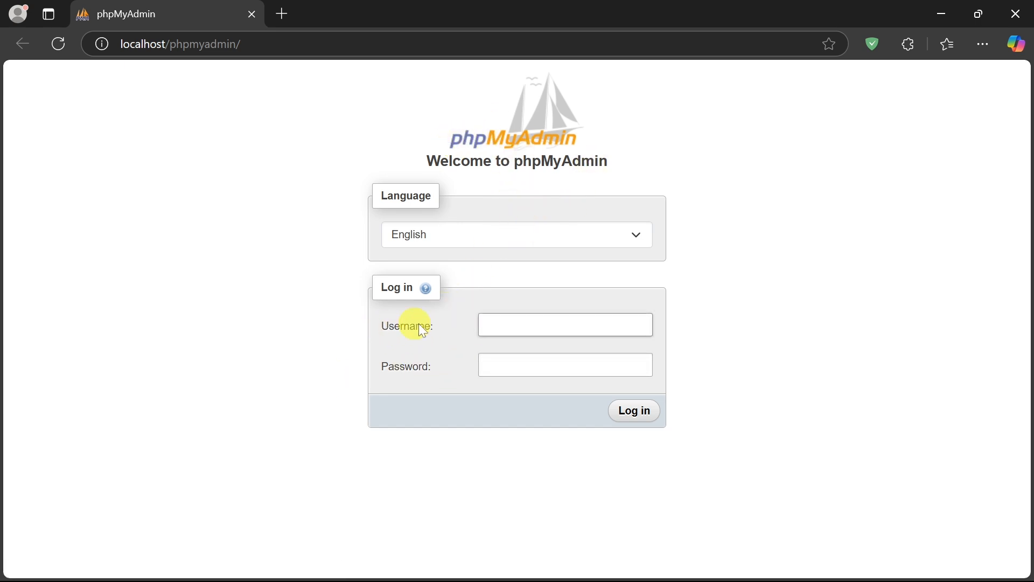
Try to log in to phpMyAdmin as root with an empty password and check the directive named in the response
left_click(511, 323)
type("root")
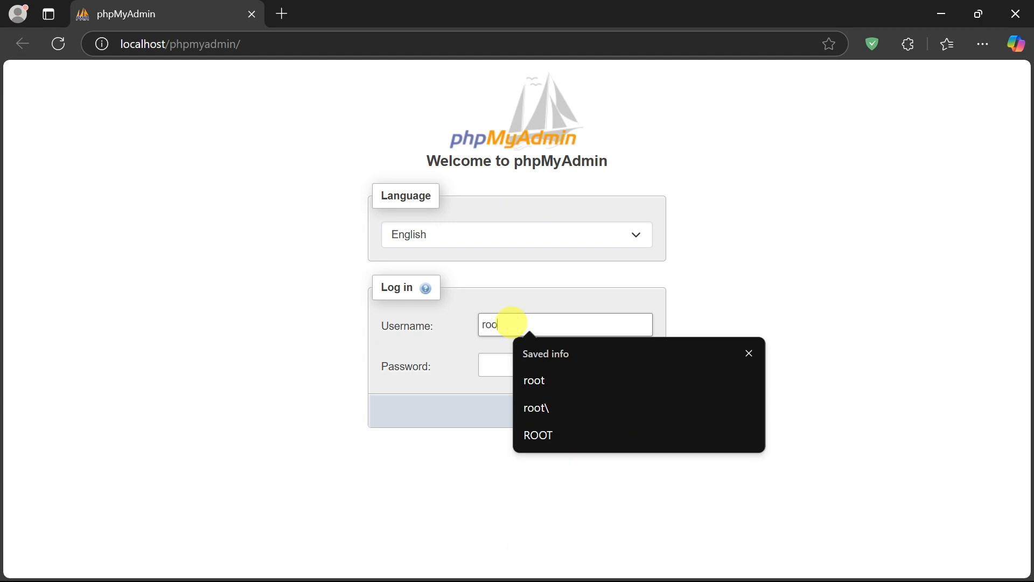
left_click(538, 378)
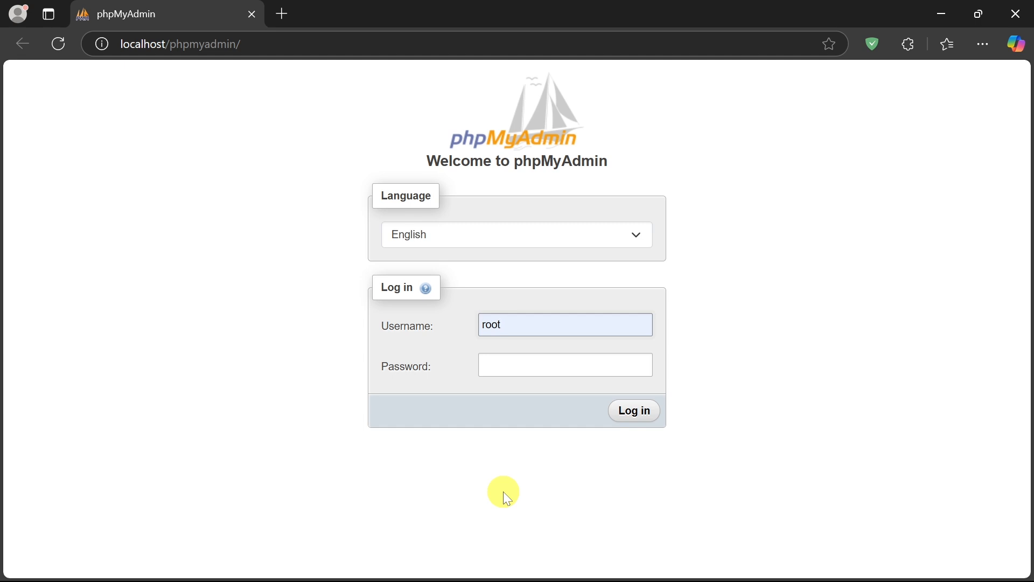
left_click(634, 412)
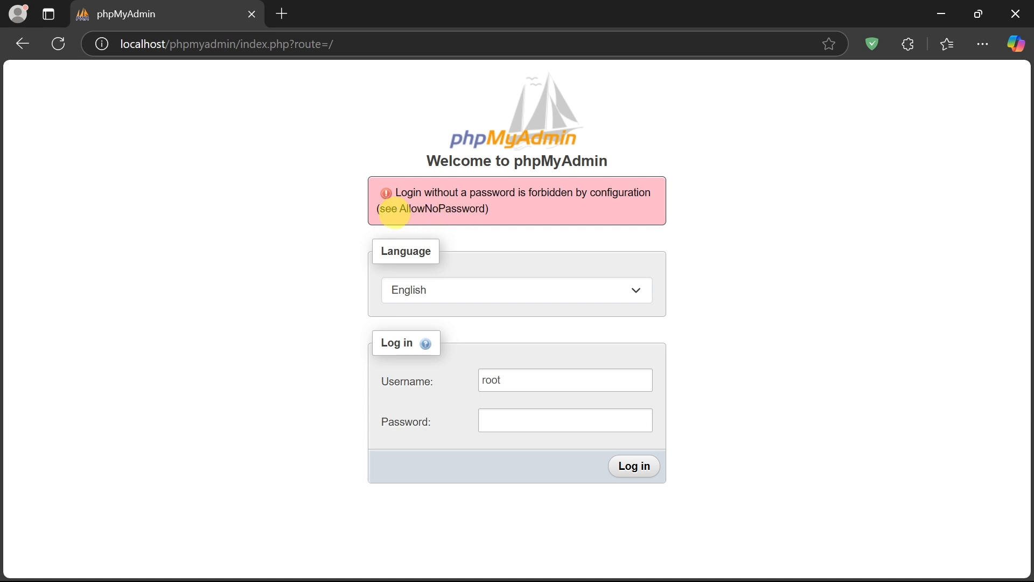
left_click_drag(401, 209, 485, 209)
left_click(516, 216)
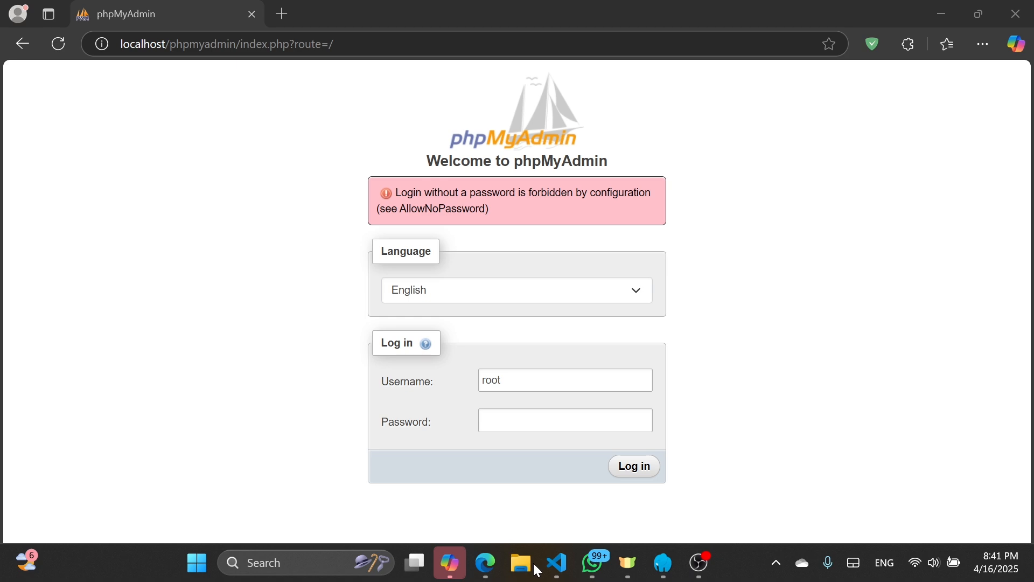
Switch to File Explorer and open Local Disk (C:) from This PC
left_click(521, 562)
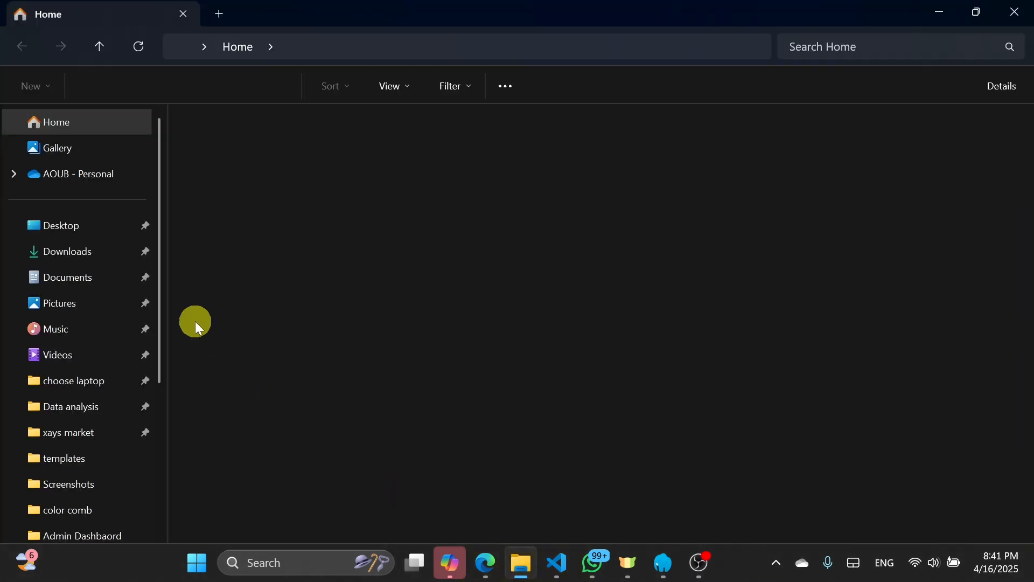
key("super")
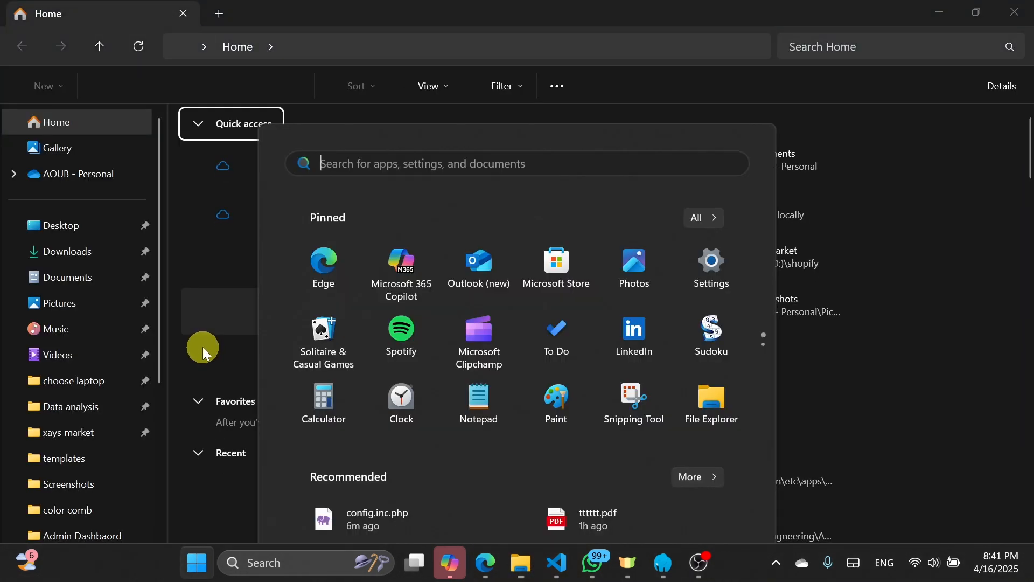
left_click(203, 347)
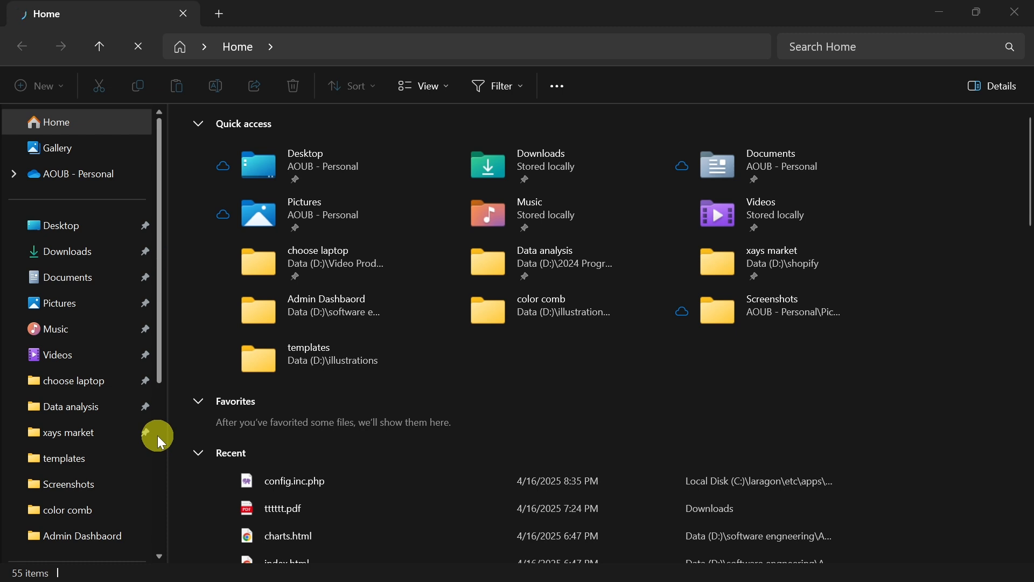
left_click_drag(157, 377, 161, 522)
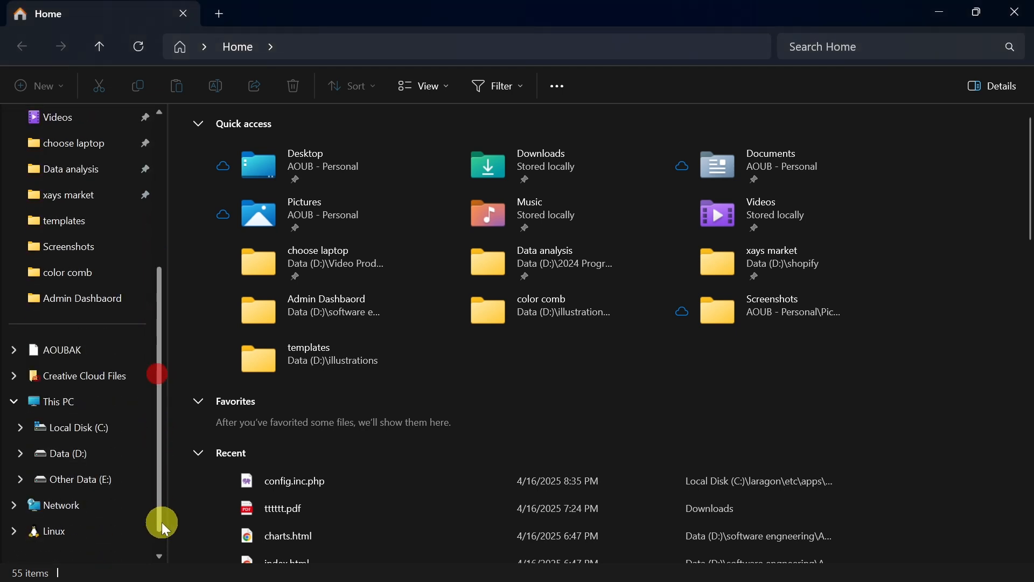
left_click(101, 405)
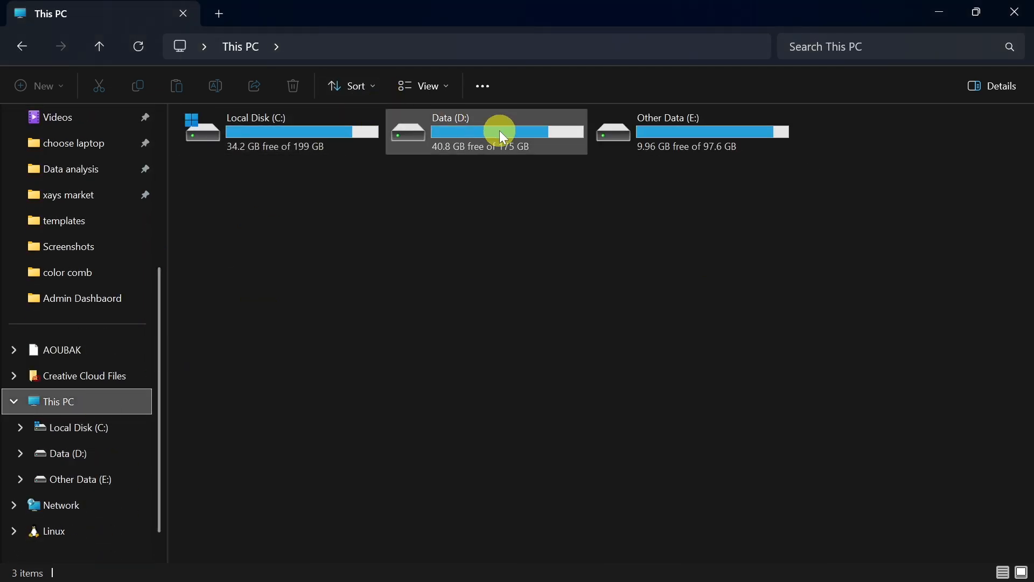
double_click(369, 144)
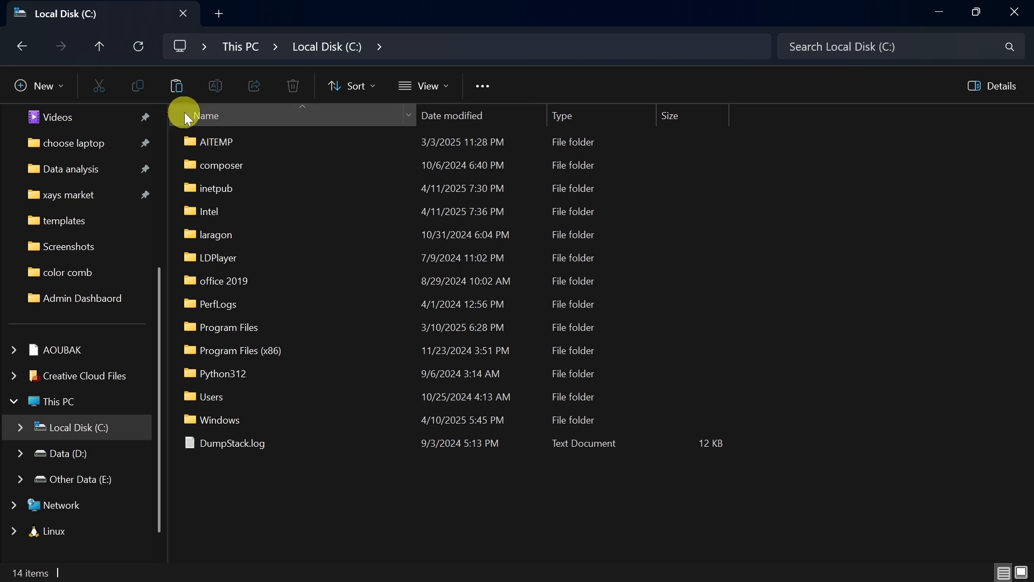
Open the phpMyAdmin folder inside laragon\etc\apps on the C: drive
left_click_drag(365, 232, 274, 238)
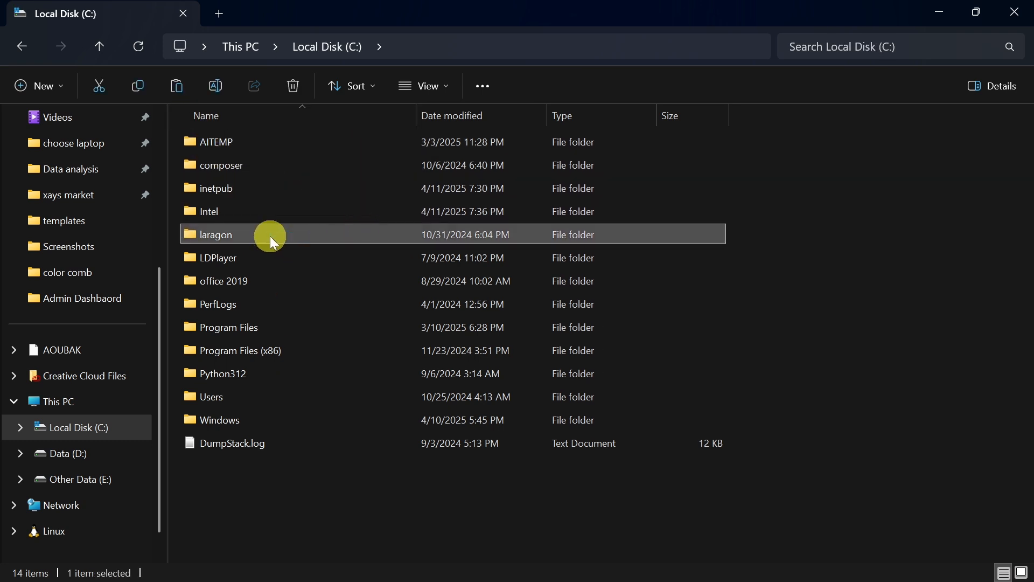
double_click(270, 236)
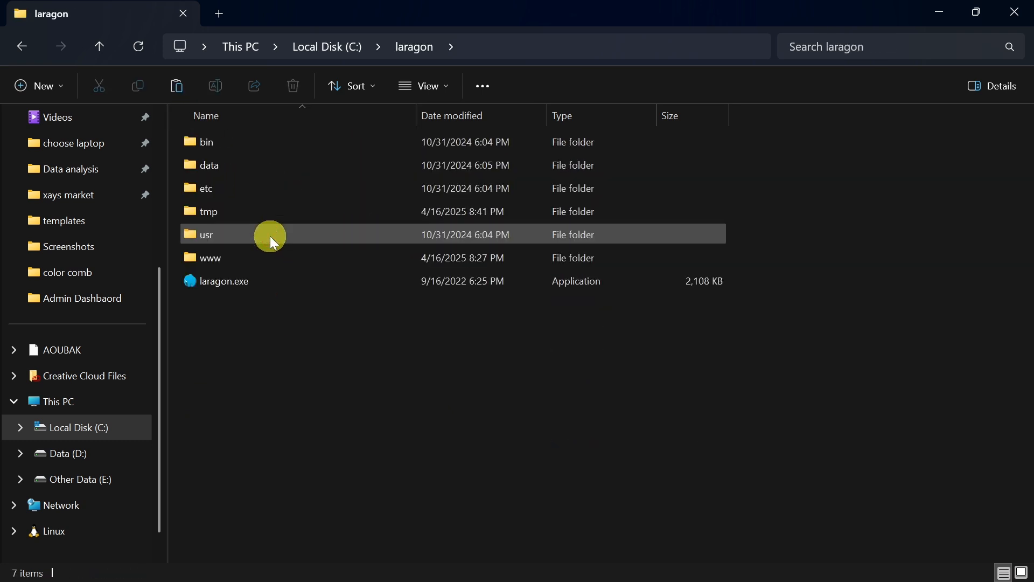
double_click(238, 186)
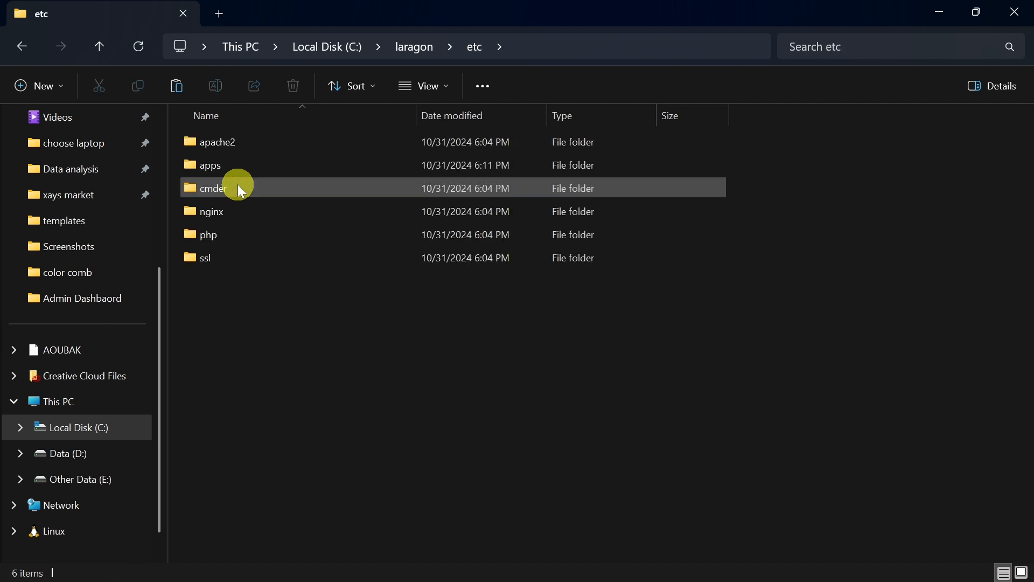
double_click(261, 173)
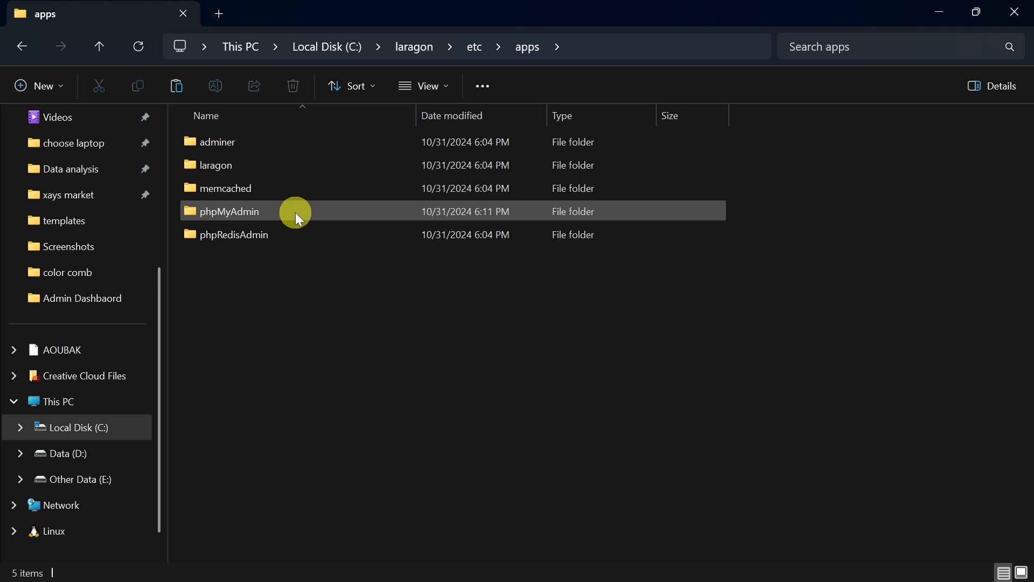
double_click(295, 212)
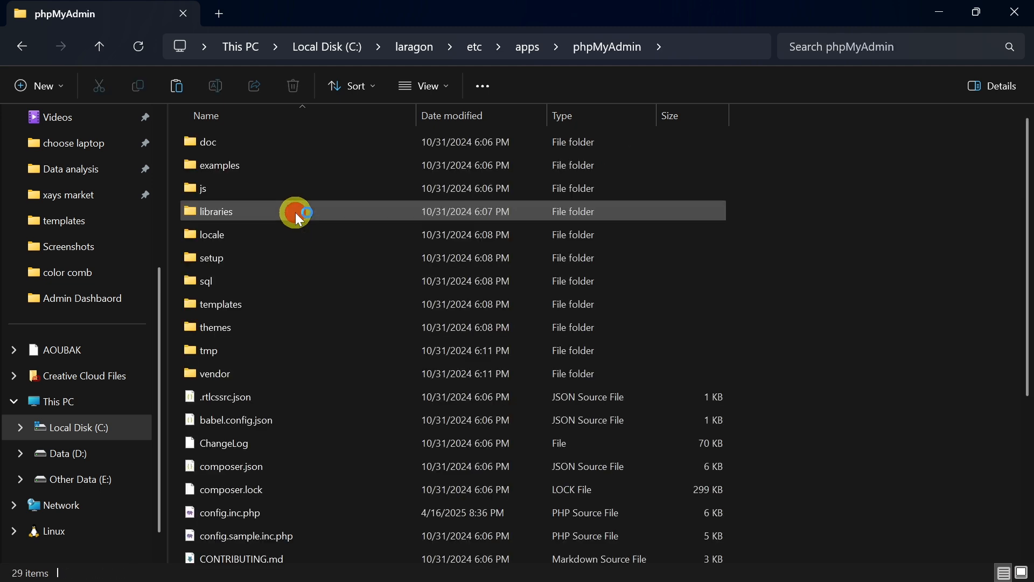
Open config.inc.php from the phpMyAdmin folder in Visual Studio Code and hide the file explorer sidebar
scroll(295, 213, "down", 3)
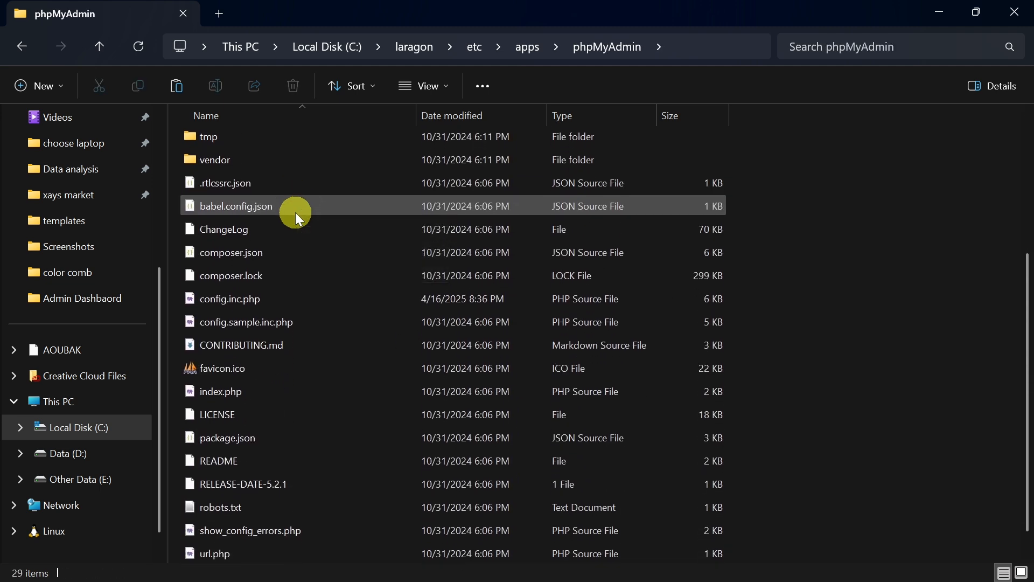
left_click(311, 299)
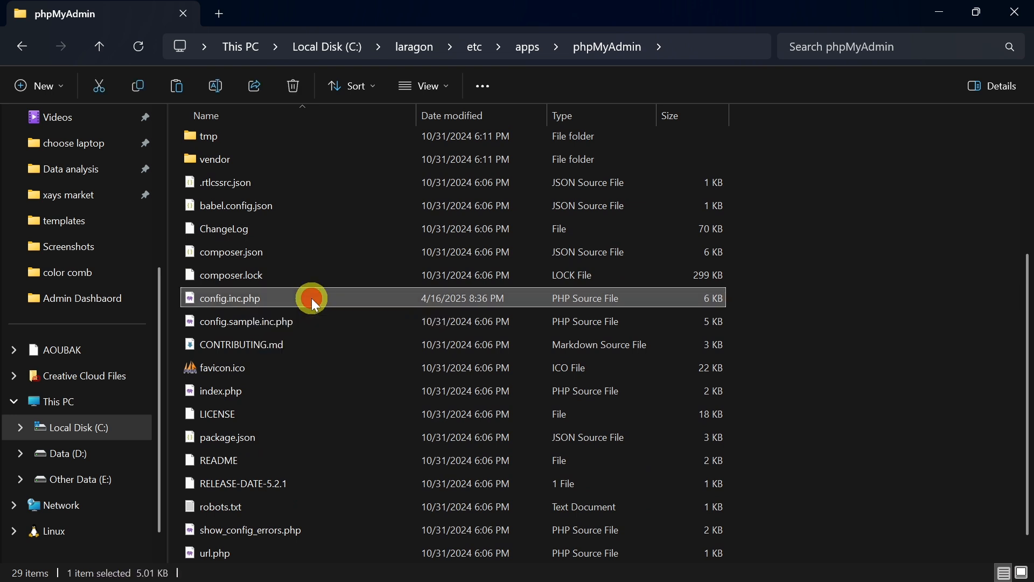
right_click(312, 298)
mouse_move(544, 258)
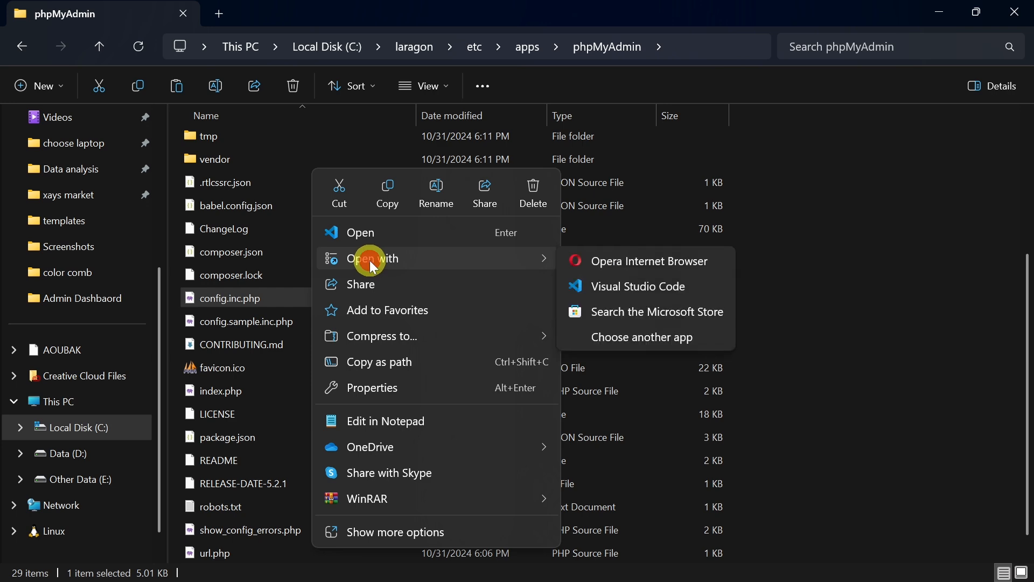
left_click(647, 286)
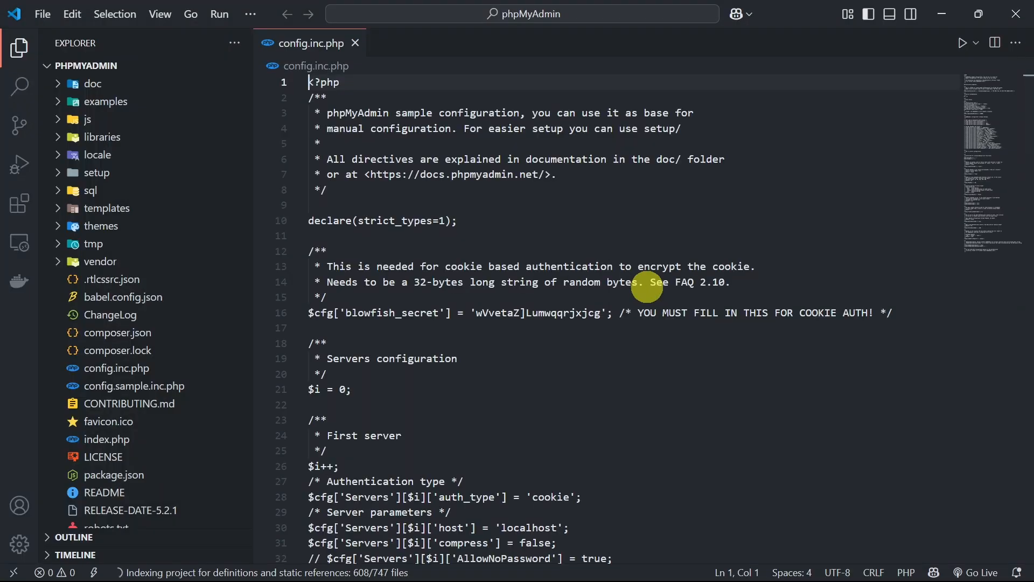
left_click(19, 47)
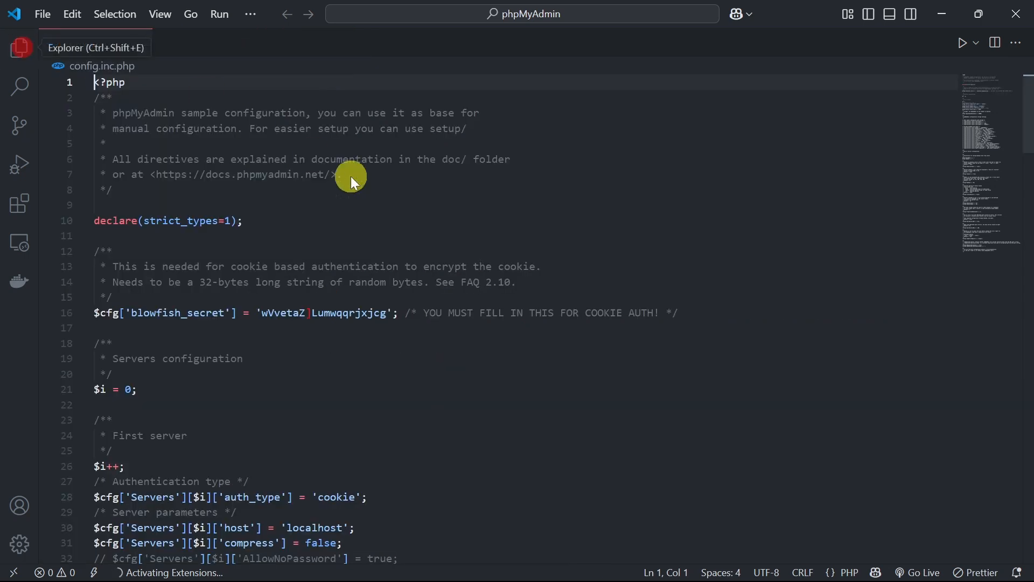
Examine the first server's settings in config.inc.php and locate the AllowNoPassword line
scroll(486, 264, "down", 1)
scroll(486, 264, "up", 1)
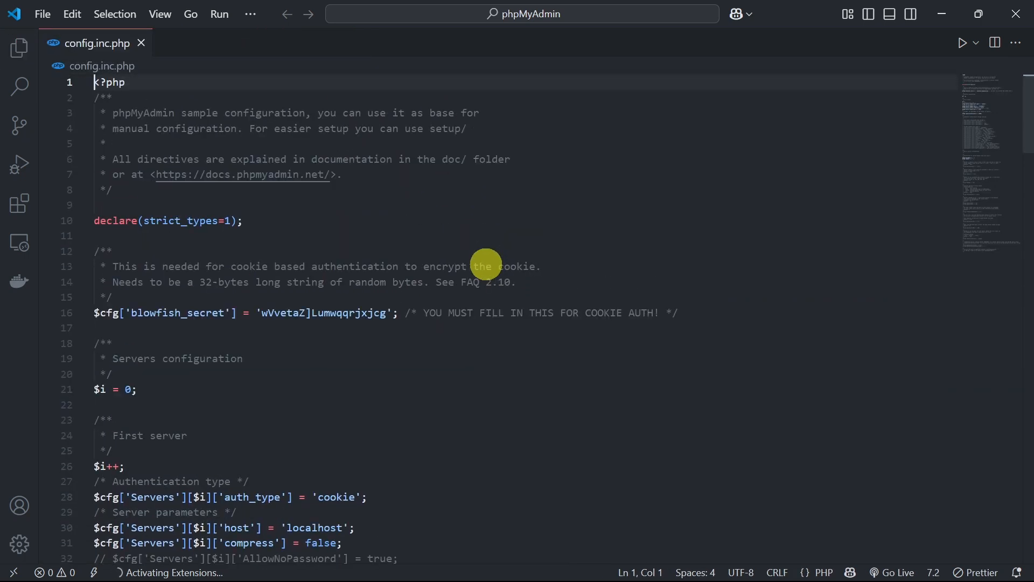
scroll(485, 264, "down", 2)
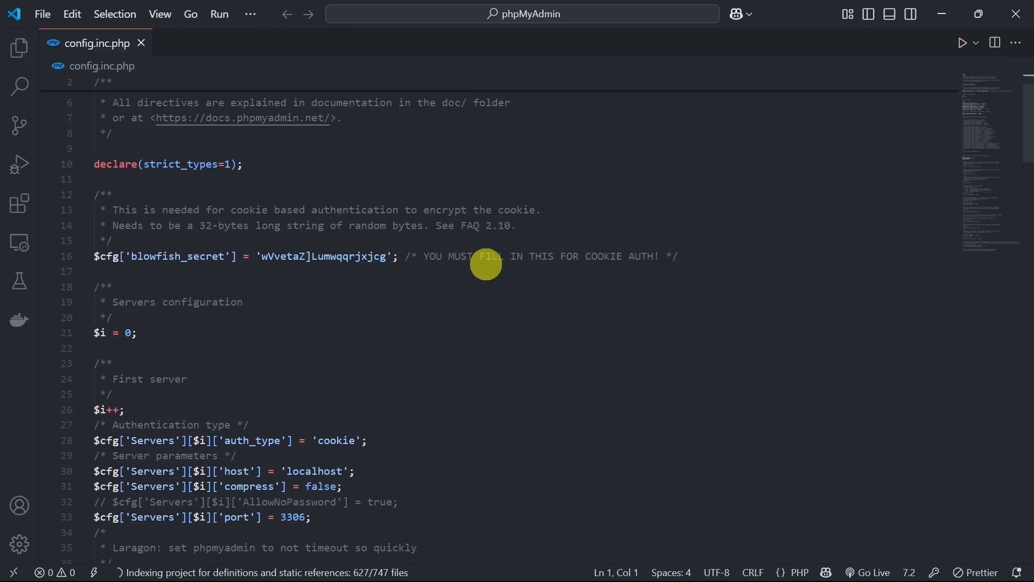
scroll(486, 264, "down", 5)
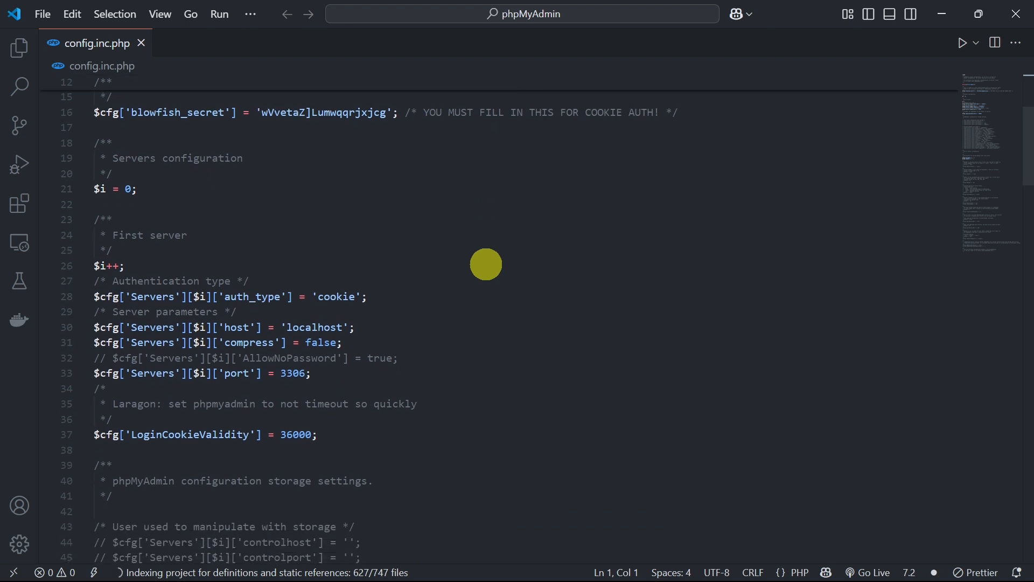
scroll(486, 263, "down", 1)
left_click_drag(270, 258, 169, 257)
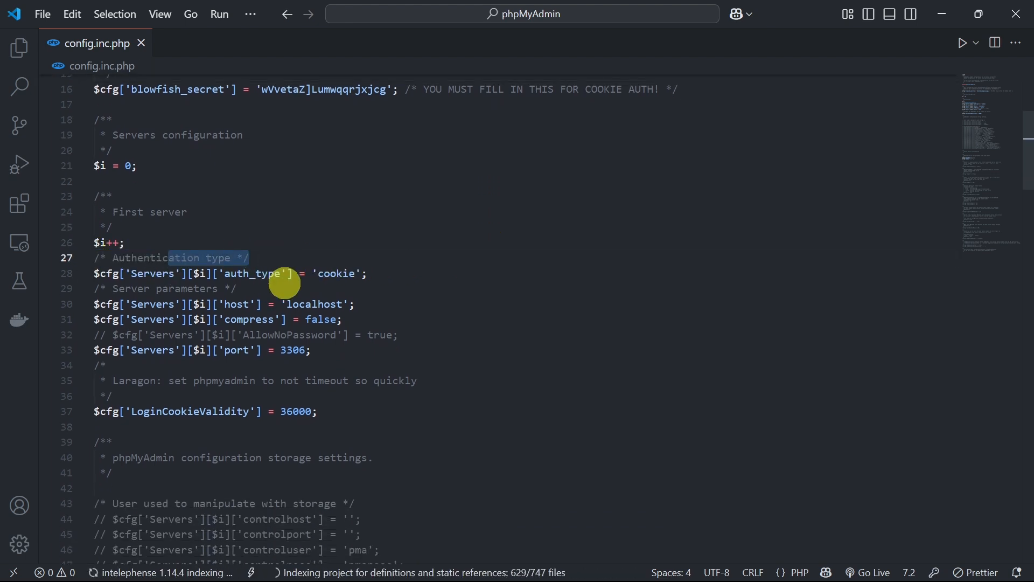
scroll(307, 298, "down", 1)
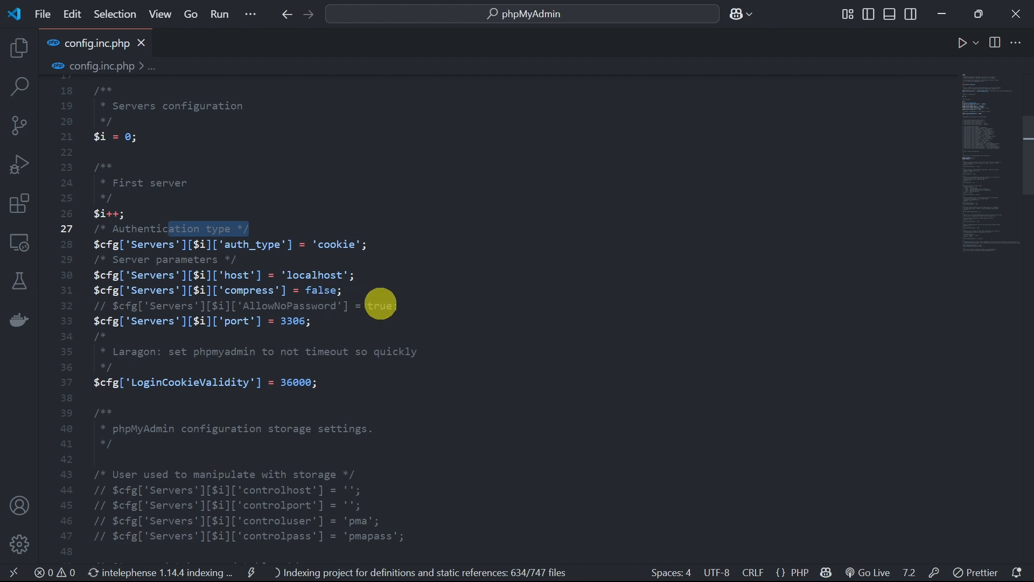
left_click(404, 303)
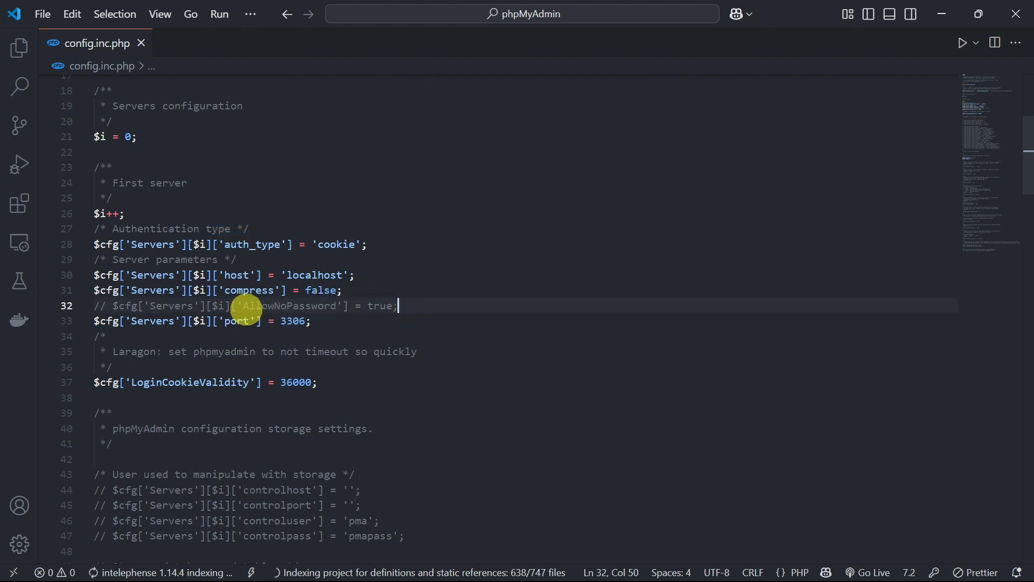
left_click_drag(247, 310, 414, 306)
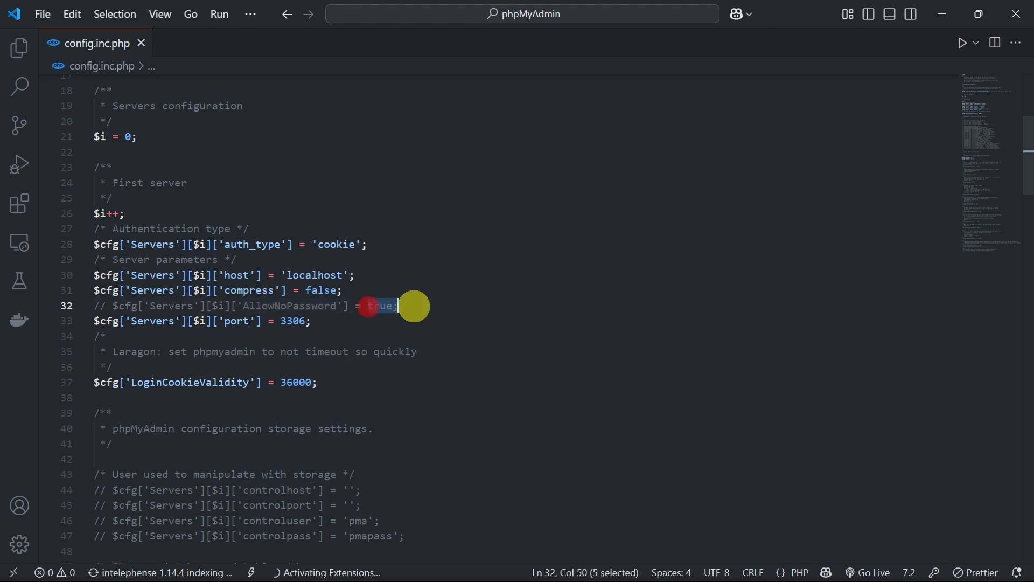
left_click(411, 303)
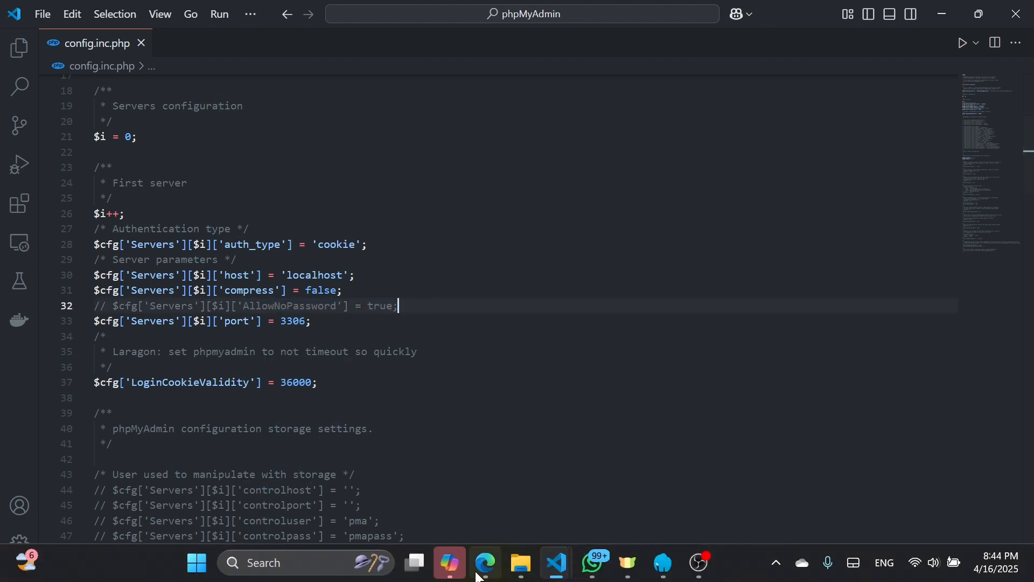
Switch back to the phpMyAdmin login page in Edge and compare the AllowNoPassword directive named in its error message
left_click(484, 563)
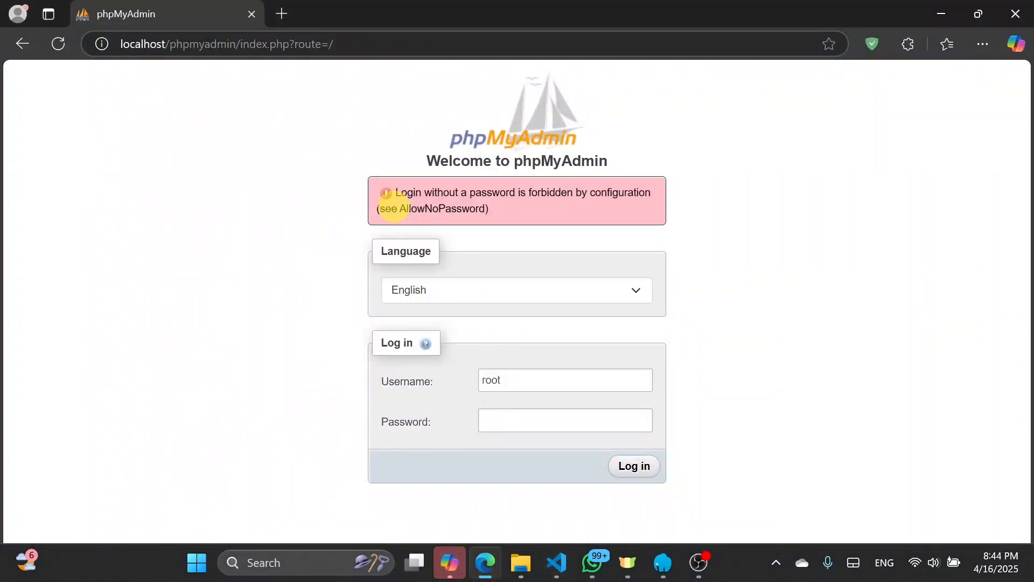
left_click_drag(400, 209, 488, 211)
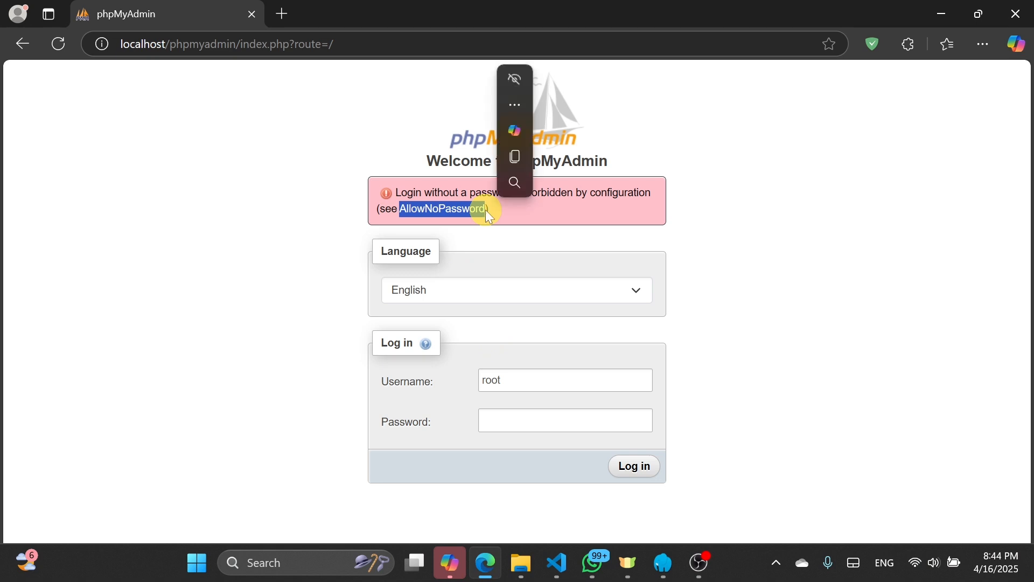
Switch to config.inc.php in Visual Studio Code and uncomment the first server's AllowNoPassword = true line
left_click(557, 563)
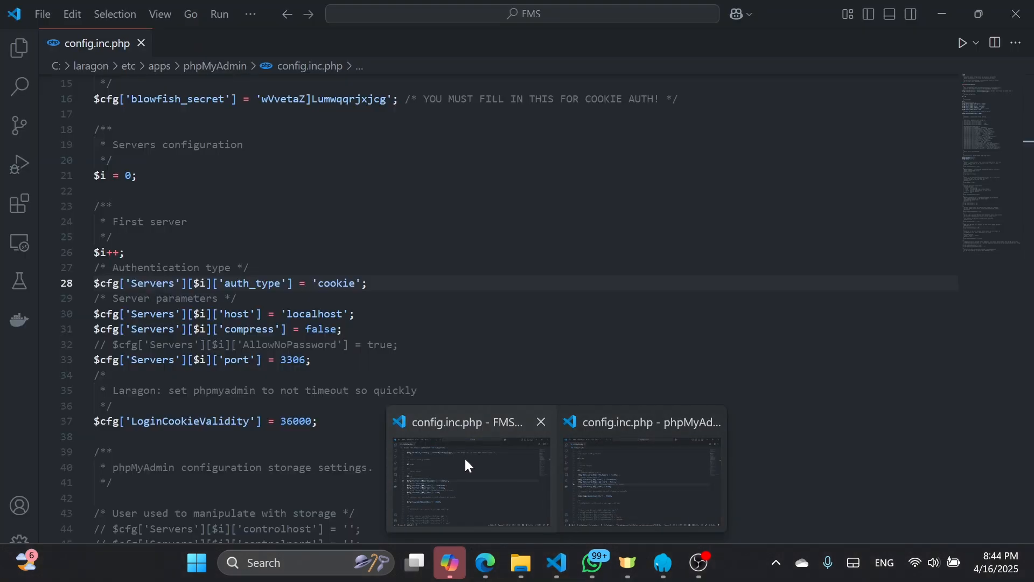
left_click(464, 457)
left_click(112, 344)
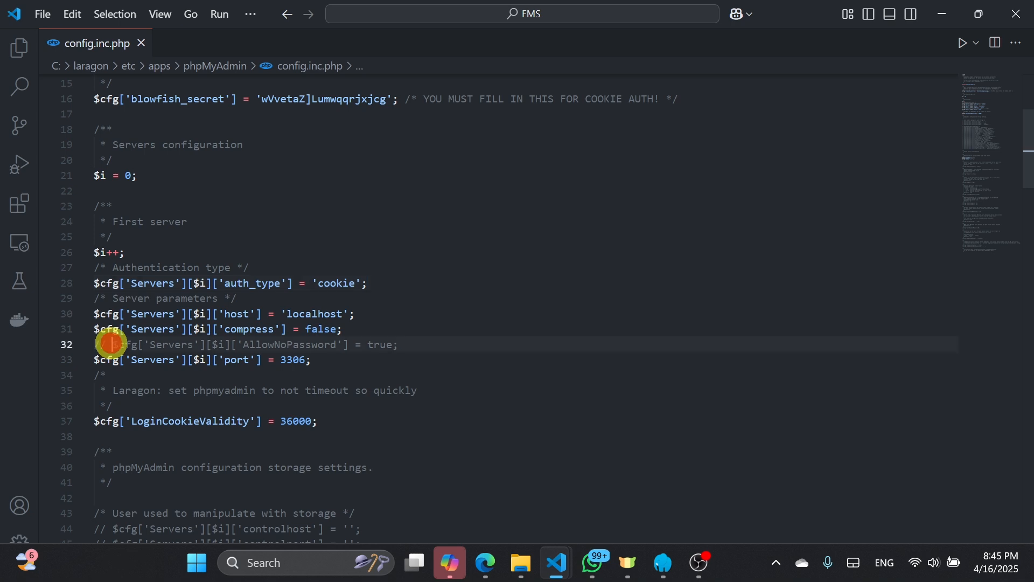
key("ctrl+slash")
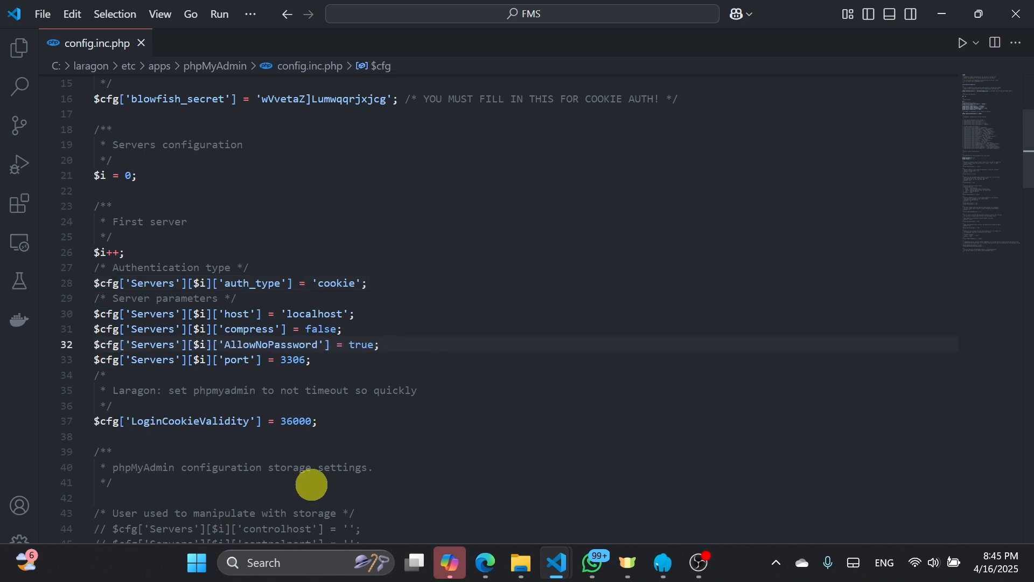
left_click(412, 342)
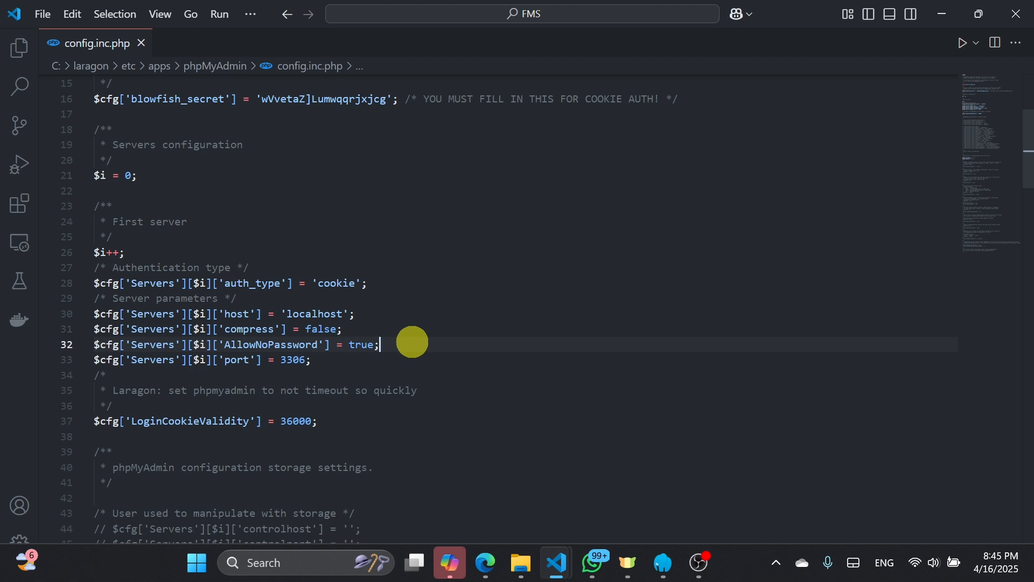
key("ctrl+slash")
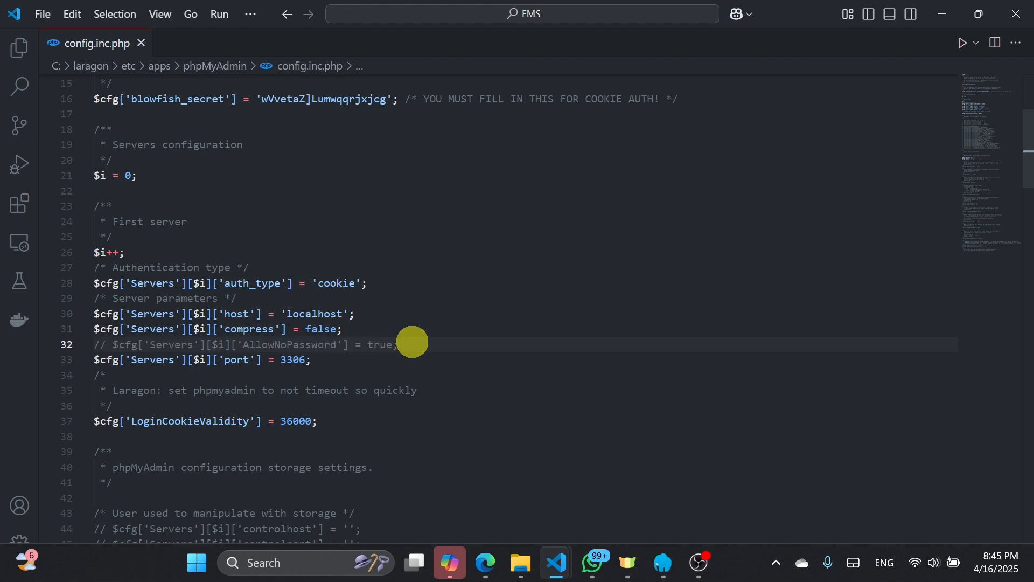
key("ctrl+slash")
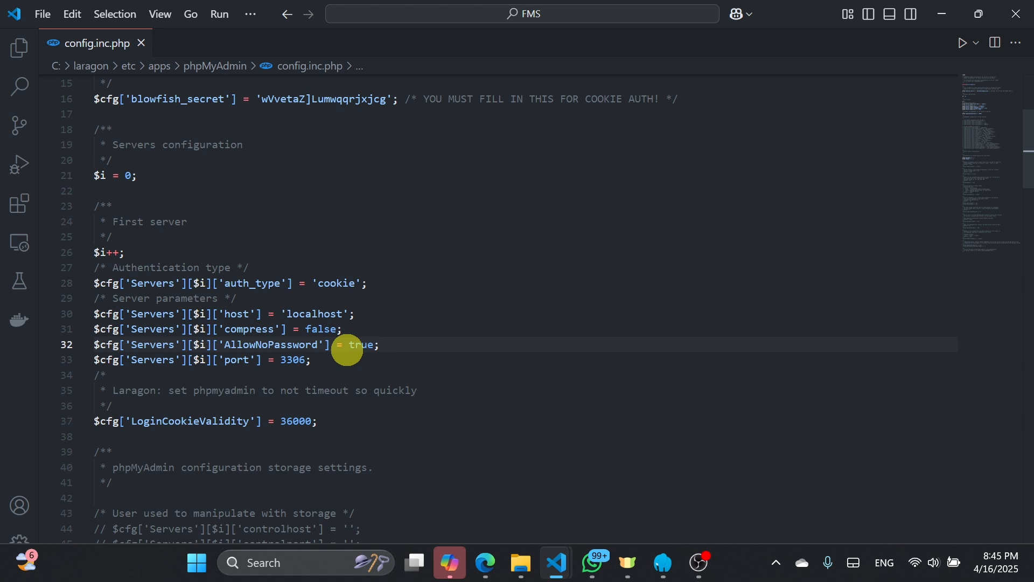
Check whether Auto Save is enabled for the edited config.inc.php
left_click(44, 16)
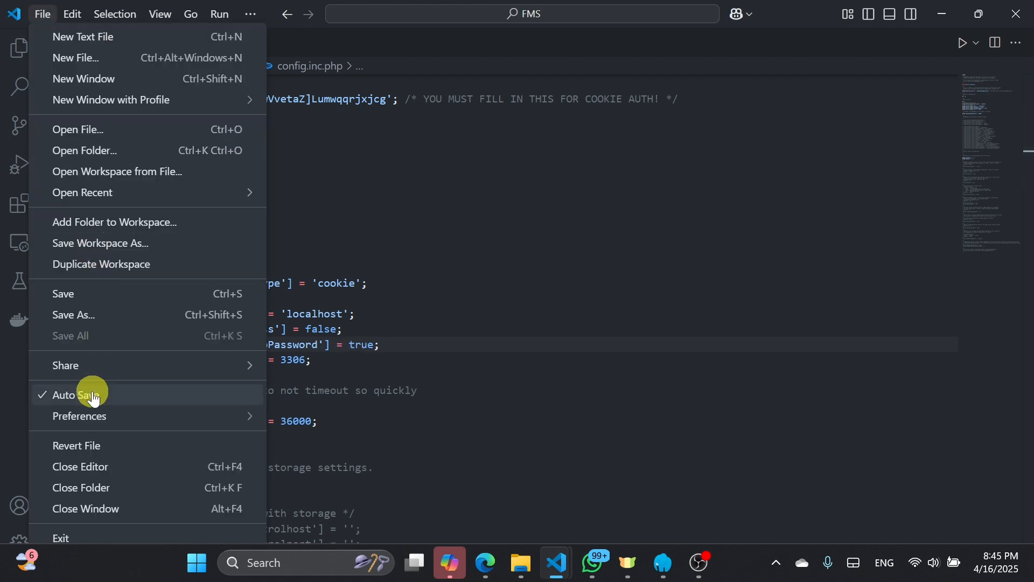
left_click(443, 345)
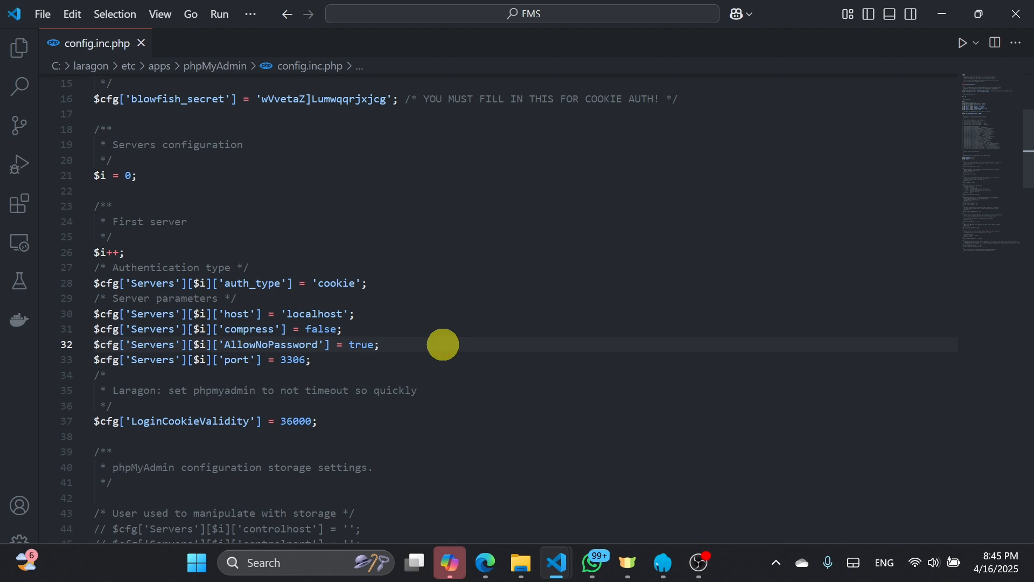
Open config.inc.php from the phpMyAdmin folder in Notepad, just this once, and maximize the Notepad window
left_click(521, 562)
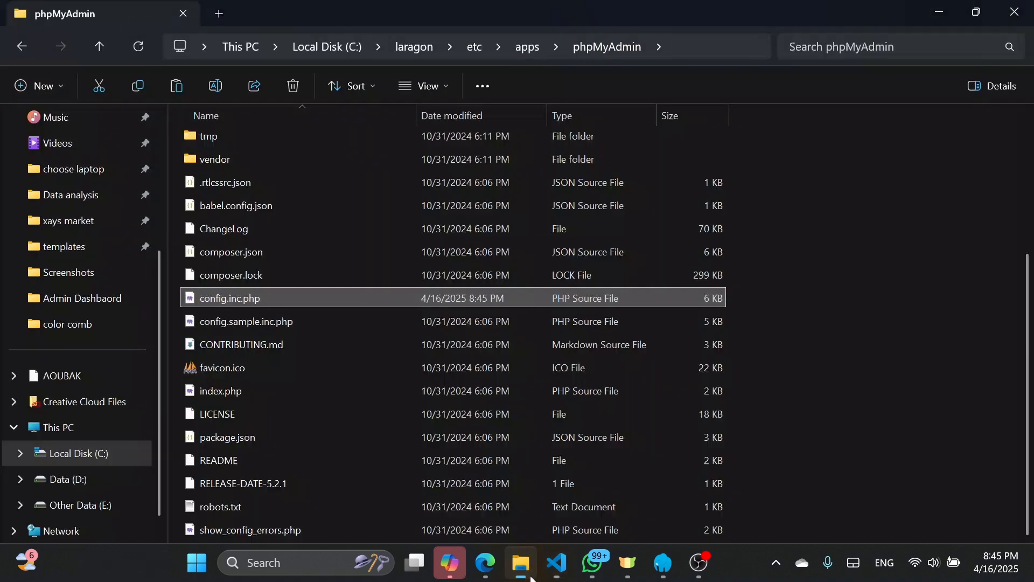
right_click(359, 302)
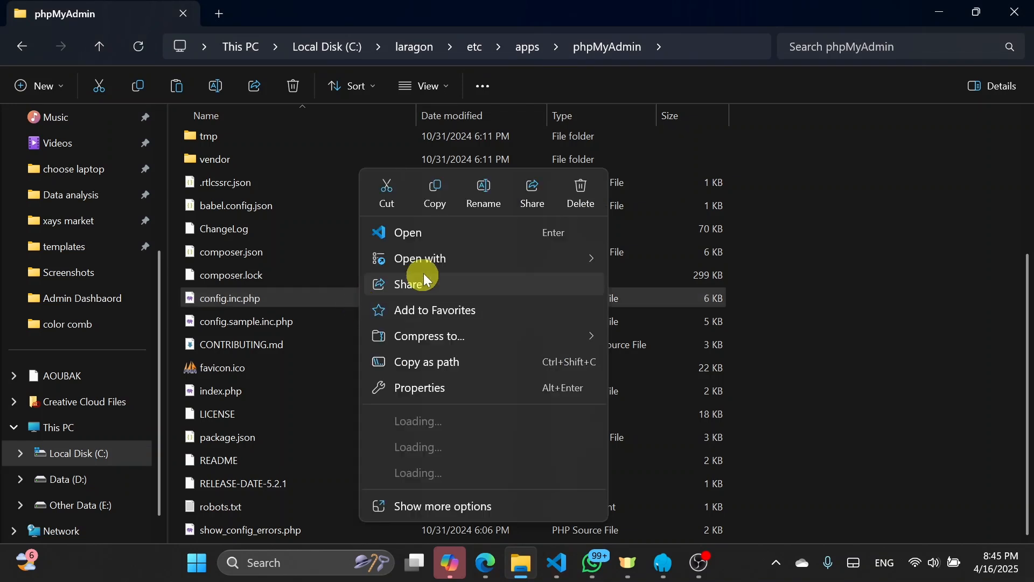
mouse_move(436, 263)
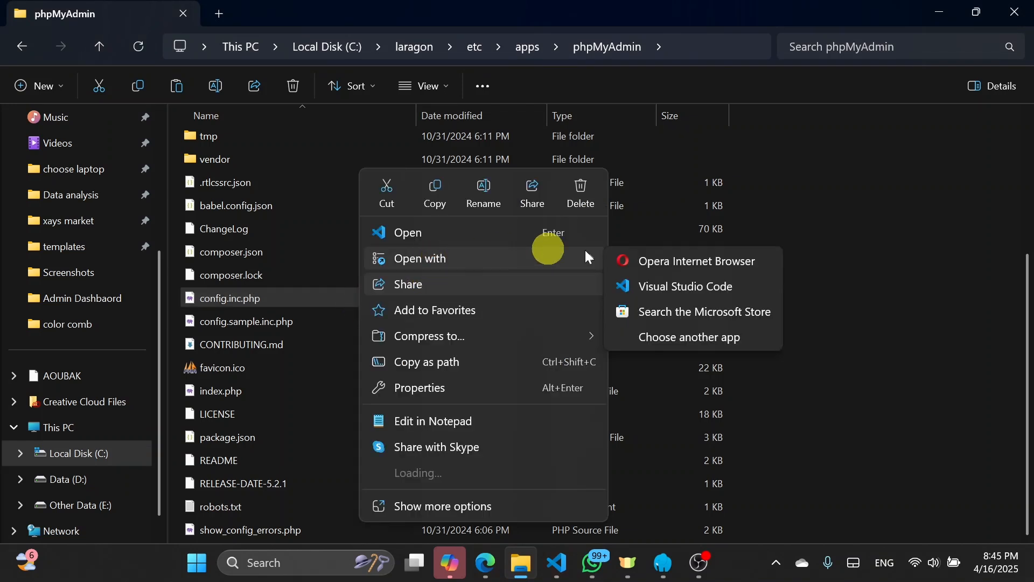
left_click(701, 341)
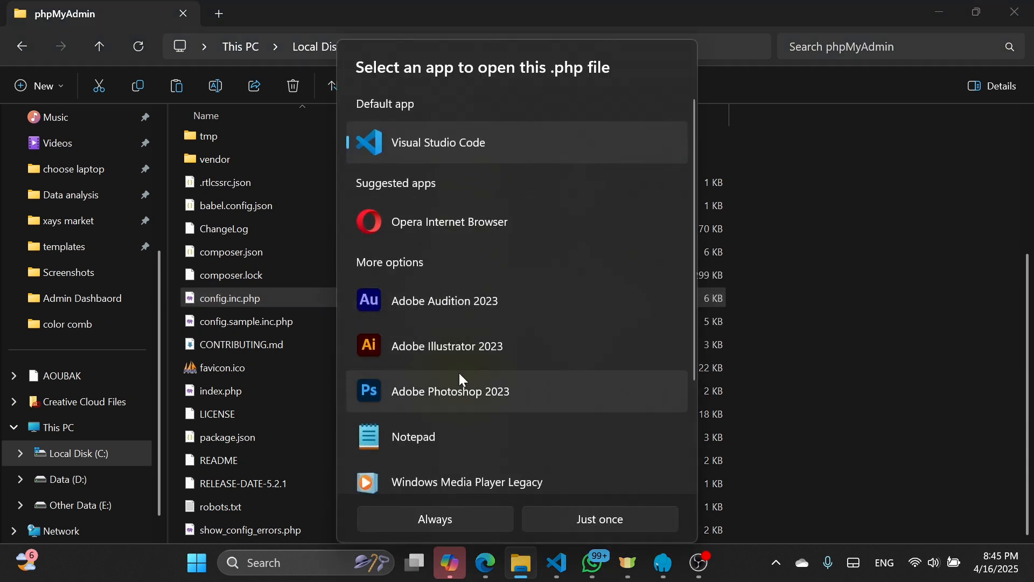
scroll(459, 372, "down", 2)
left_click(431, 350)
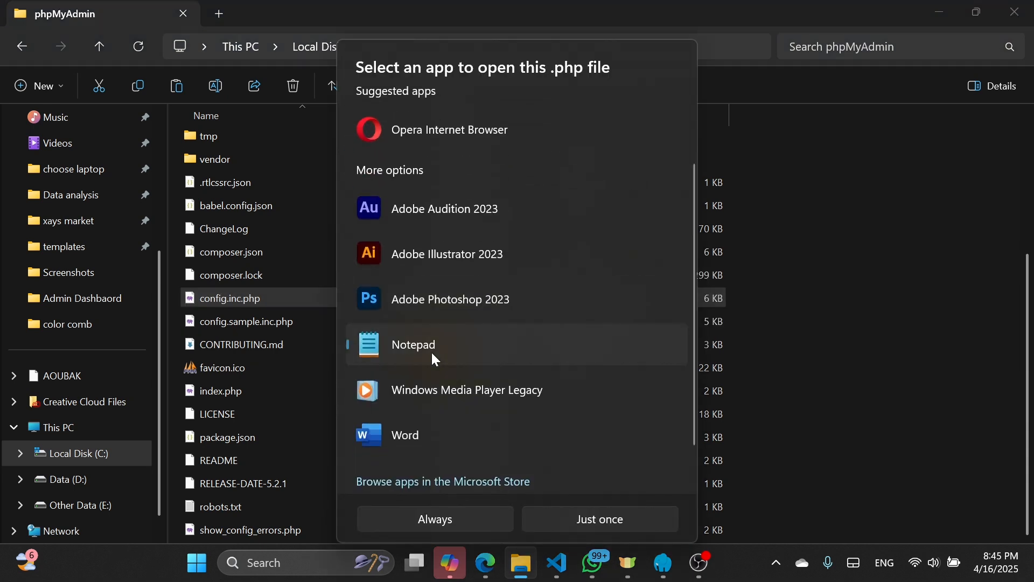
left_click(589, 520)
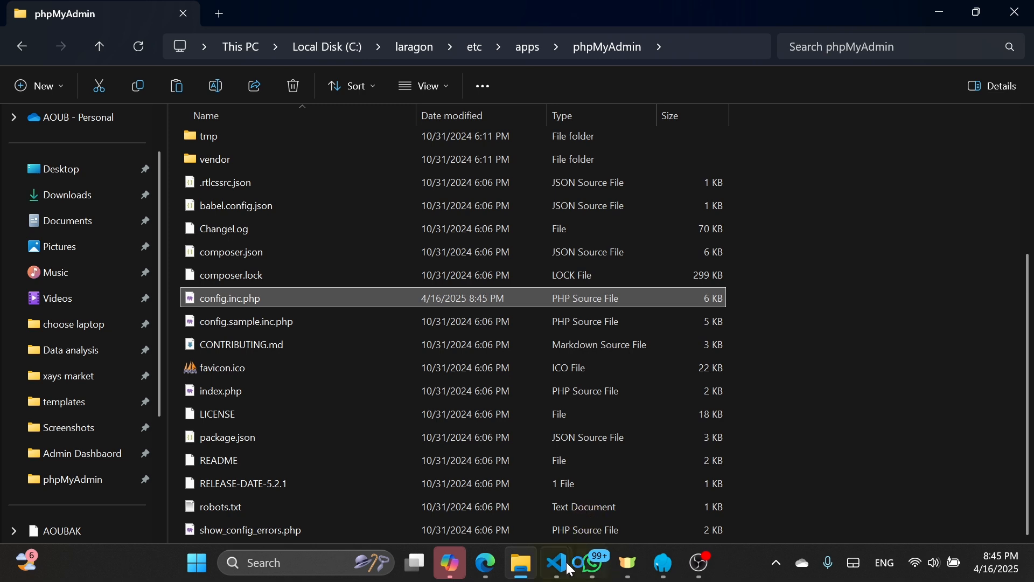
mouse_move(566, 567)
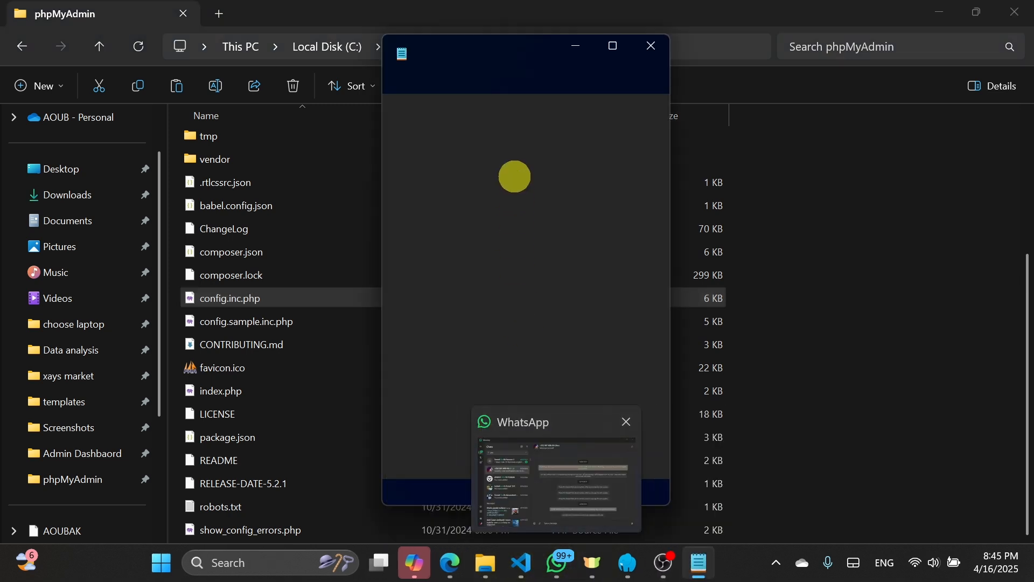
left_click(513, 179)
left_click(620, 46)
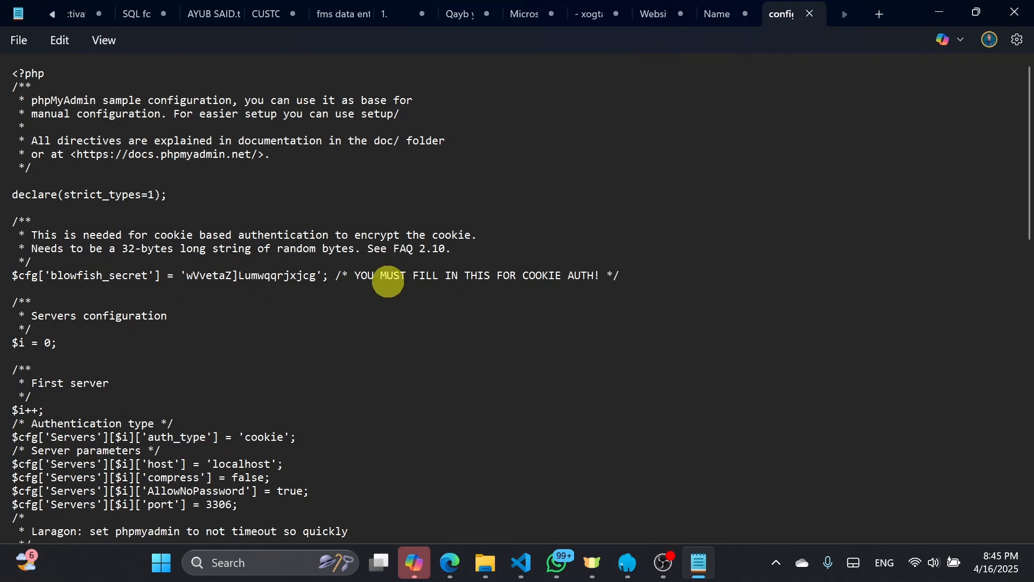
Locate the AllowNoPassword line among the server parameters in Notepad and check that it is uncommented
scroll(388, 281, "down", 8)
scroll(388, 282, "down", 1)
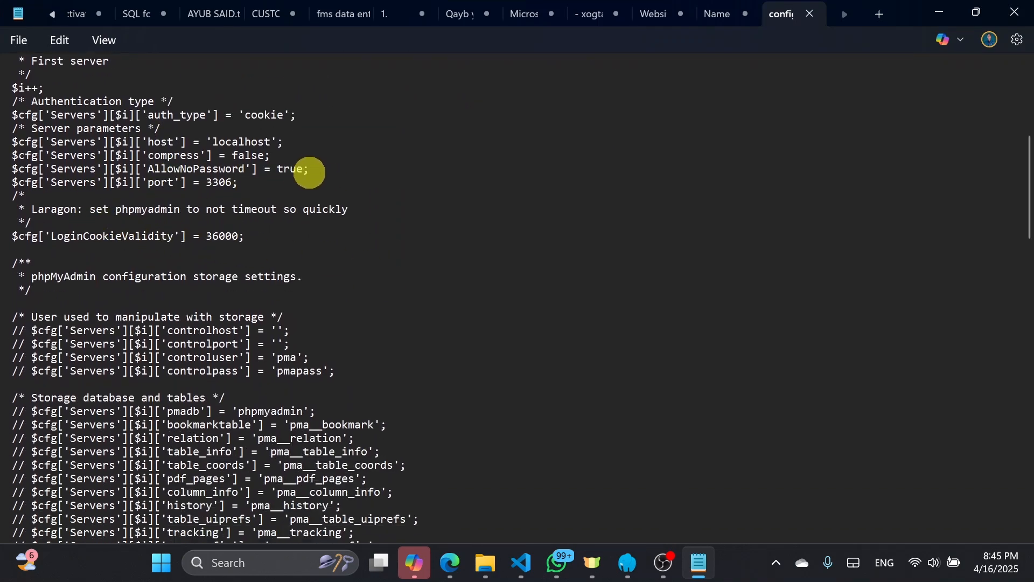
left_click_drag(308, 169, 25, 169)
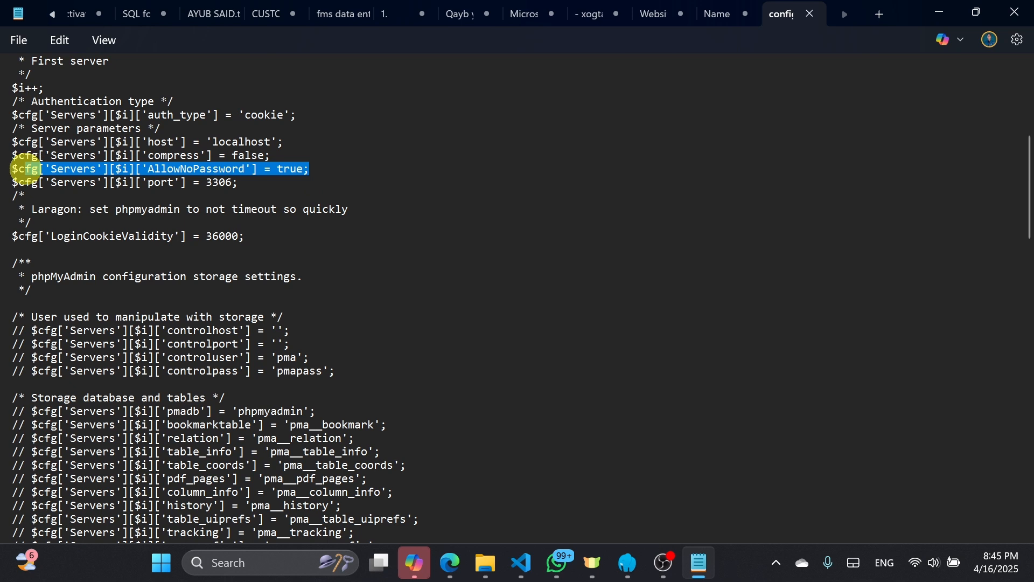
left_click(72, 168)
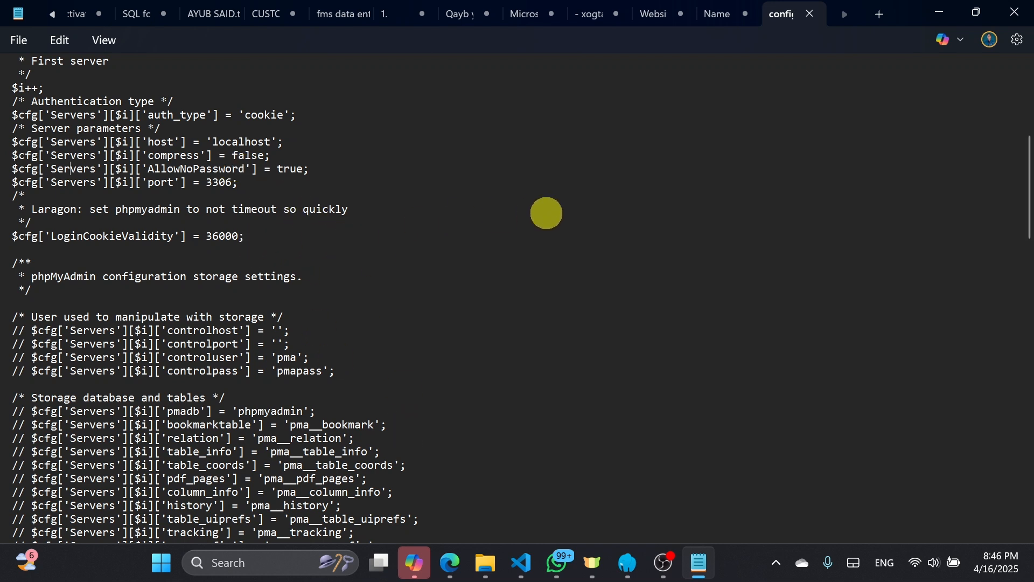
Save config.inc.php in Notepad and close the Notepad window
left_click(20, 44)
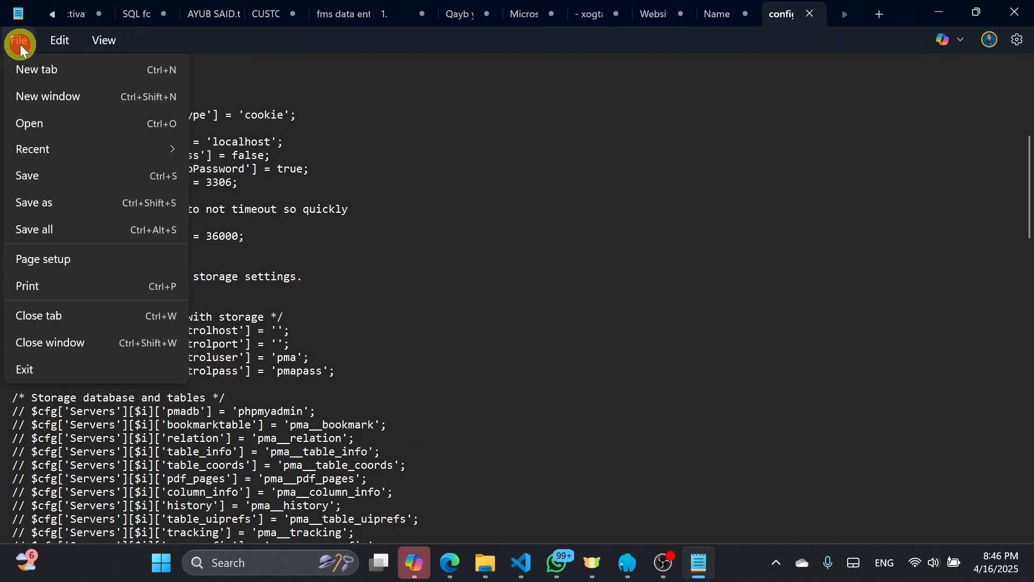
left_click(54, 174)
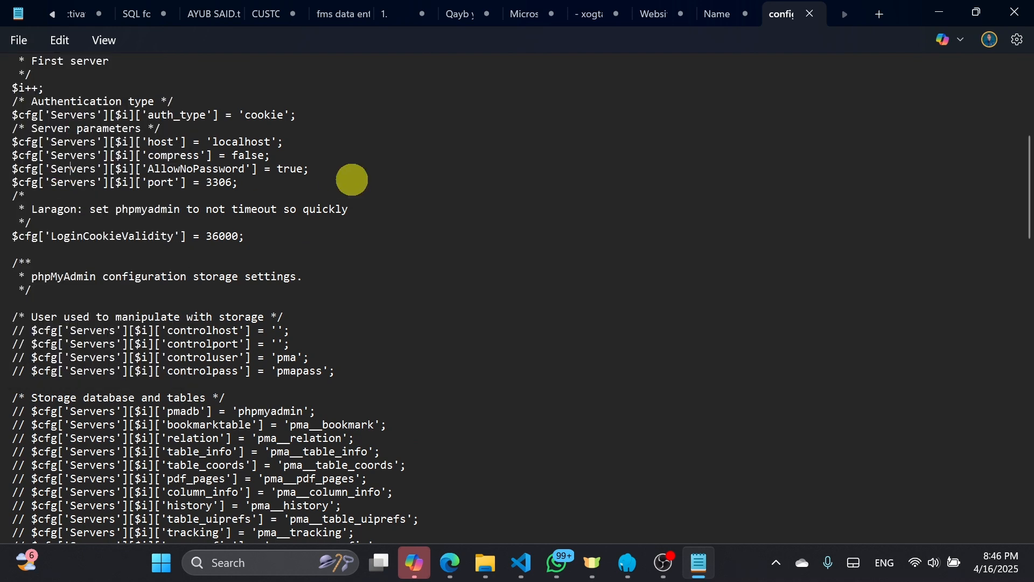
left_click(1015, 12)
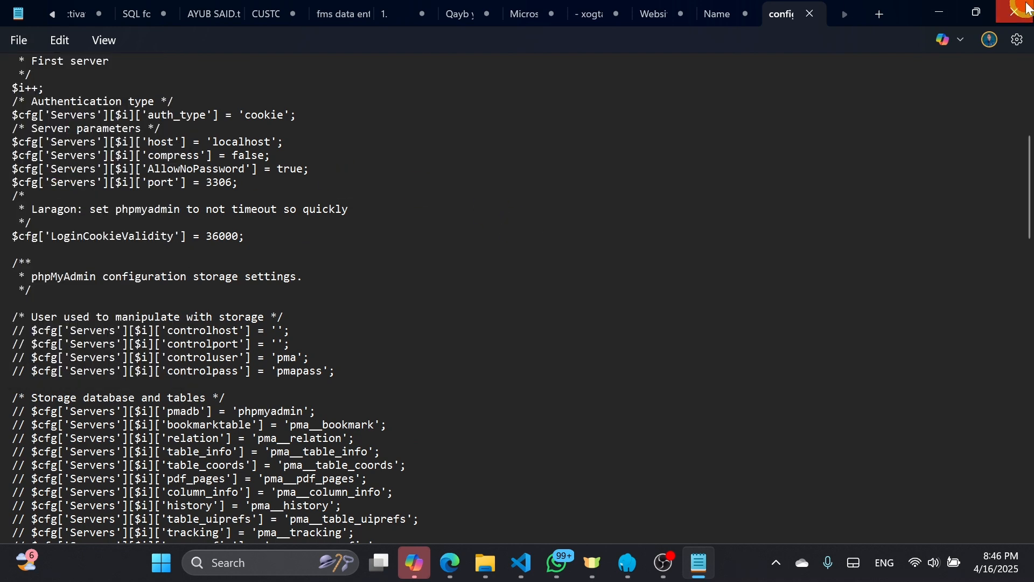
Switch to Edge, reload the phpMyAdmin login page and log in as root with the password left empty
left_click(479, 562)
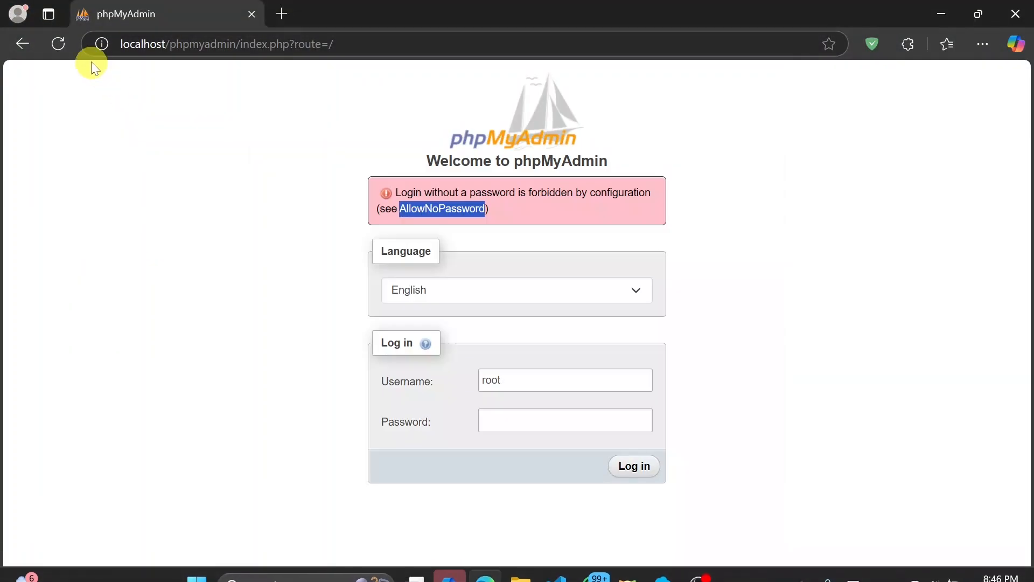
left_click(60, 44)
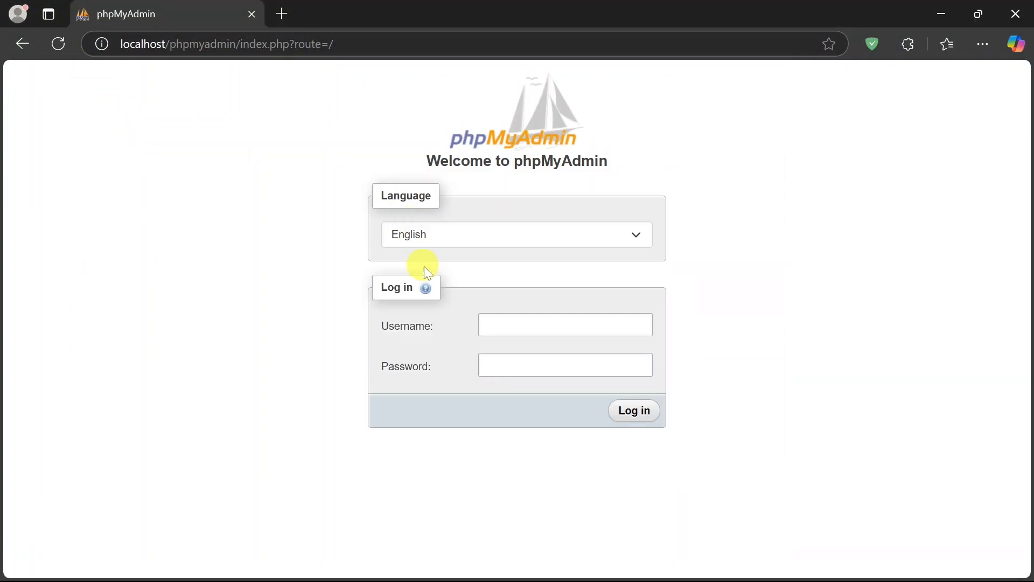
left_click(518, 325)
type("r")
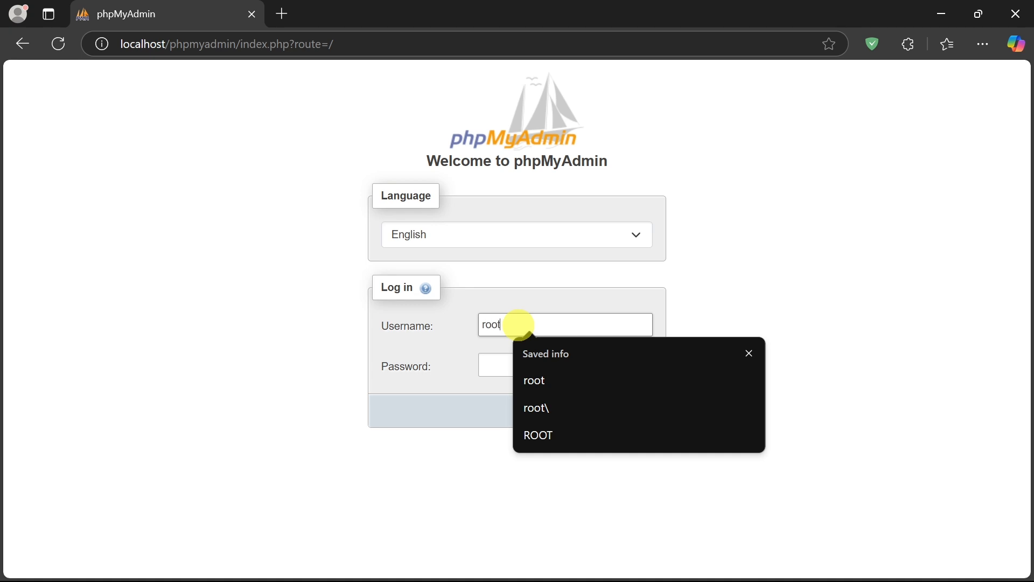
type("oot")
left_click(542, 377)
left_click(638, 418)
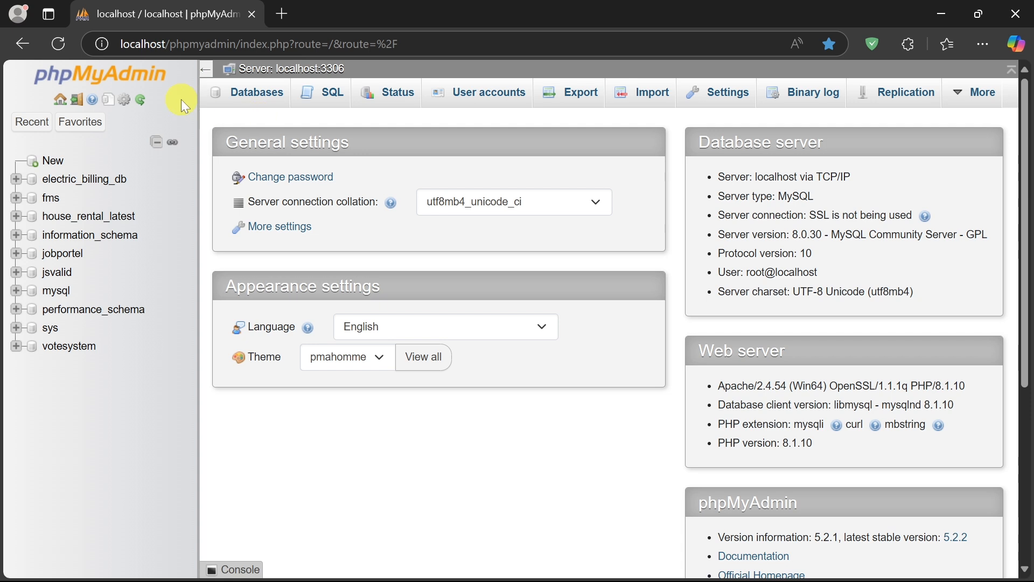
left_click(161, 212)
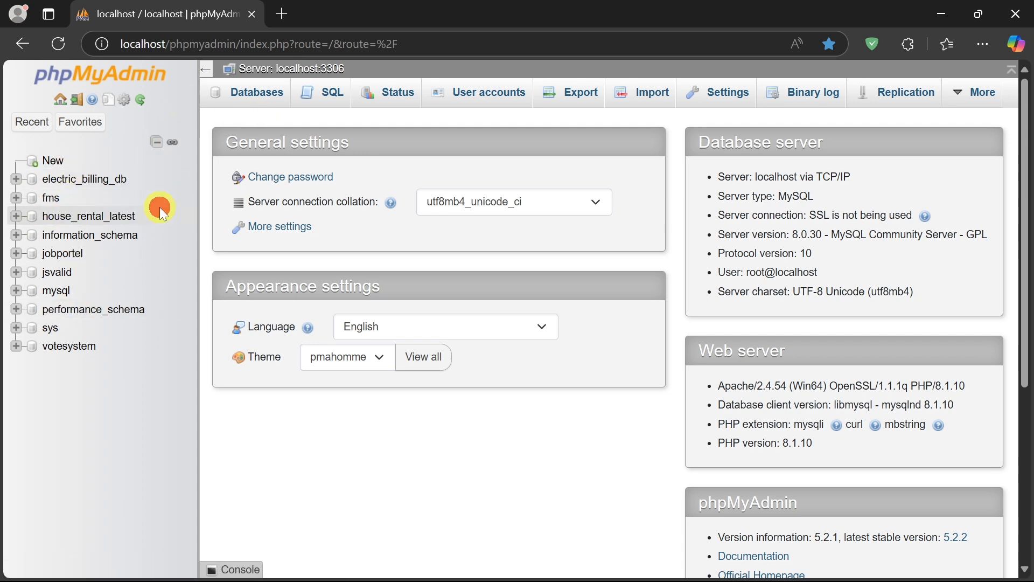